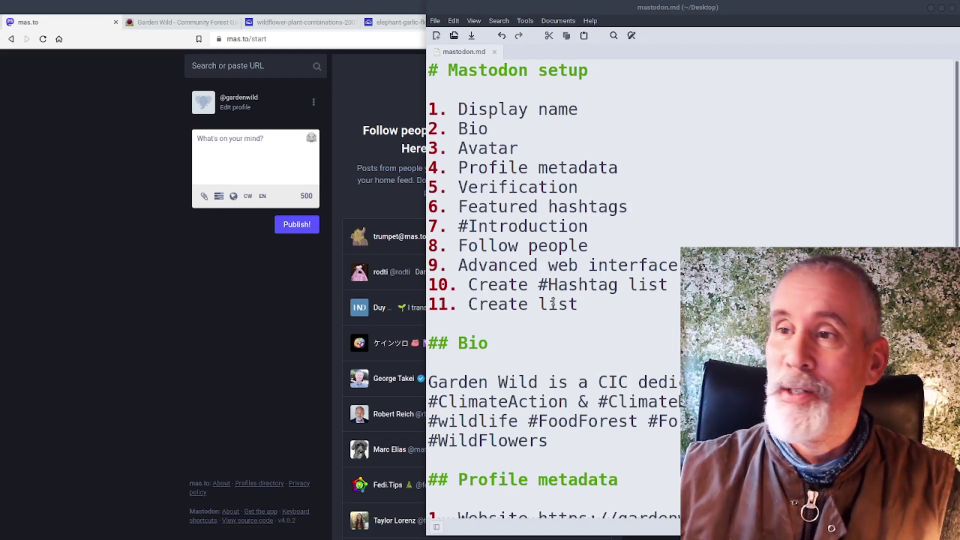
# On the Edit profile page, delete ' CIC' so the display name reads 'Garden Wild Plants'.
pyautogui.click(232, 306)
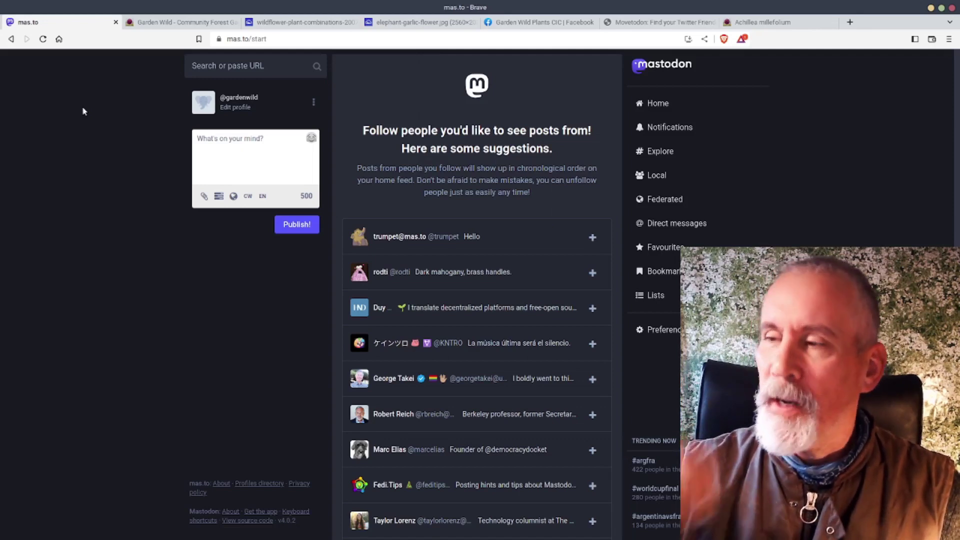
pyautogui.click(239, 108)
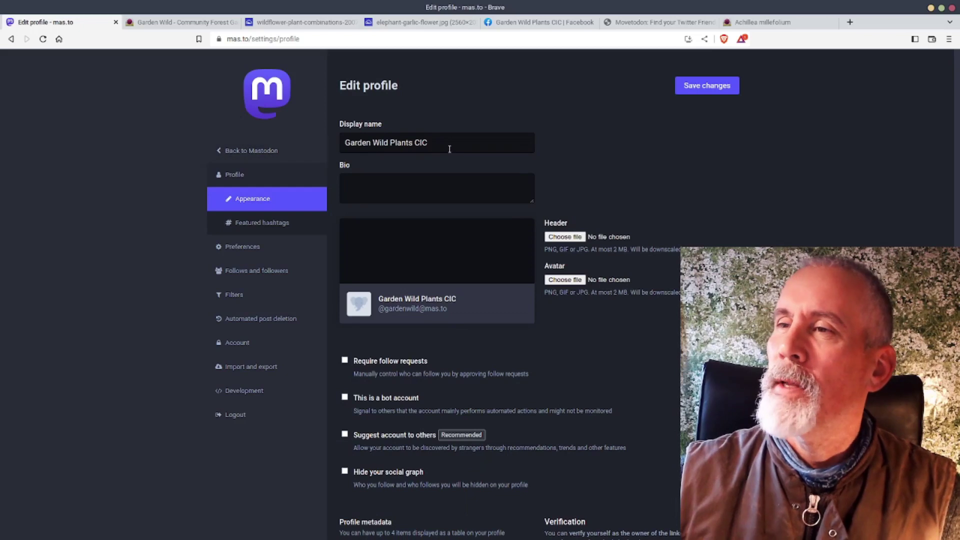
pyautogui.hotkey('alt', 'Tab')
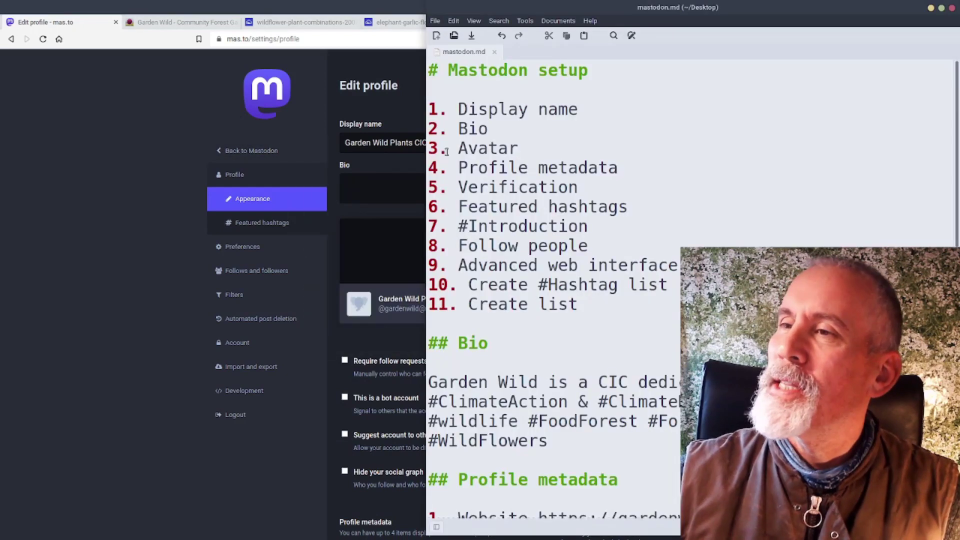
pyautogui.hotkey('alt', 'Tab')
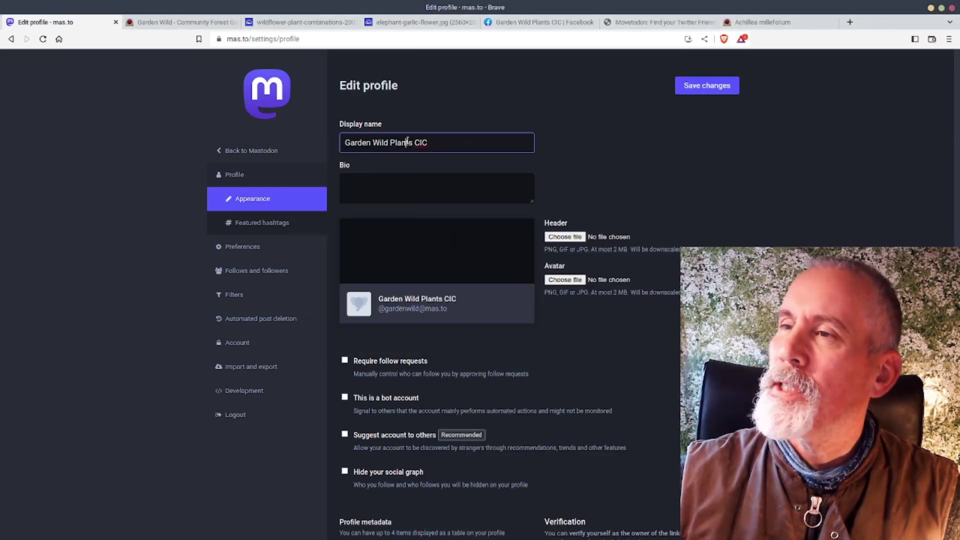
pyautogui.moveTo(433, 147); pyautogui.dragTo(413, 144)
pyautogui.press('BackSpace')
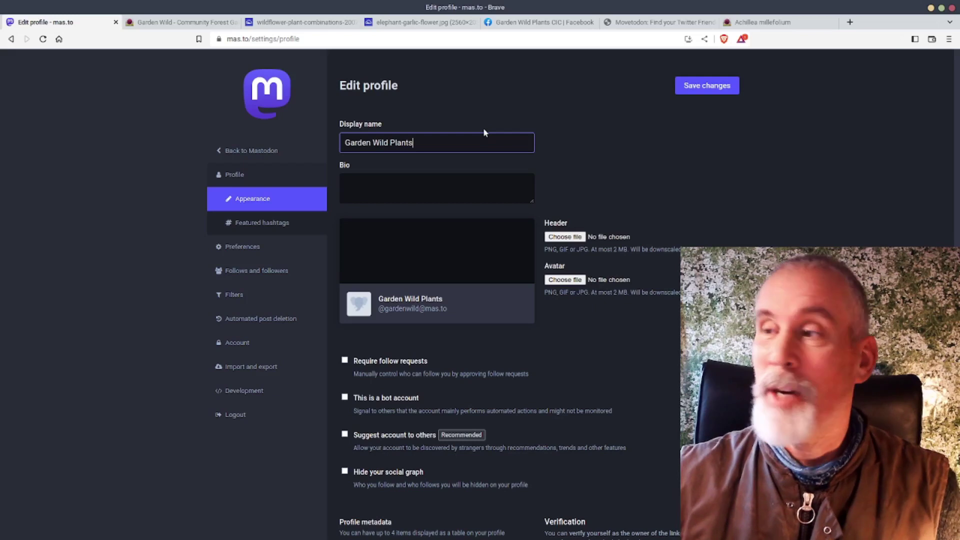
pyautogui.hotkey('alt', 'Tab')
pyautogui.hotkey('alt', 'Tab')
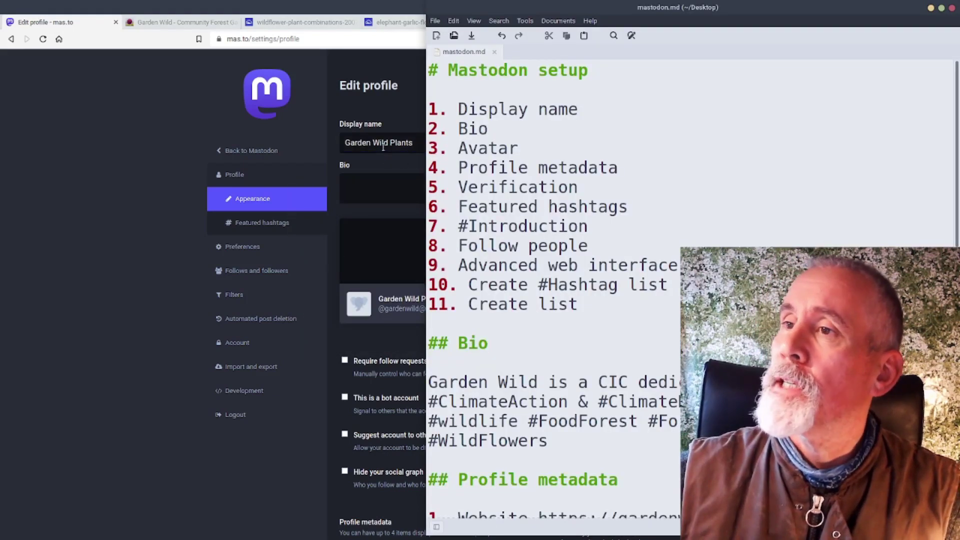
pyautogui.hotkey('alt', 'Tab')
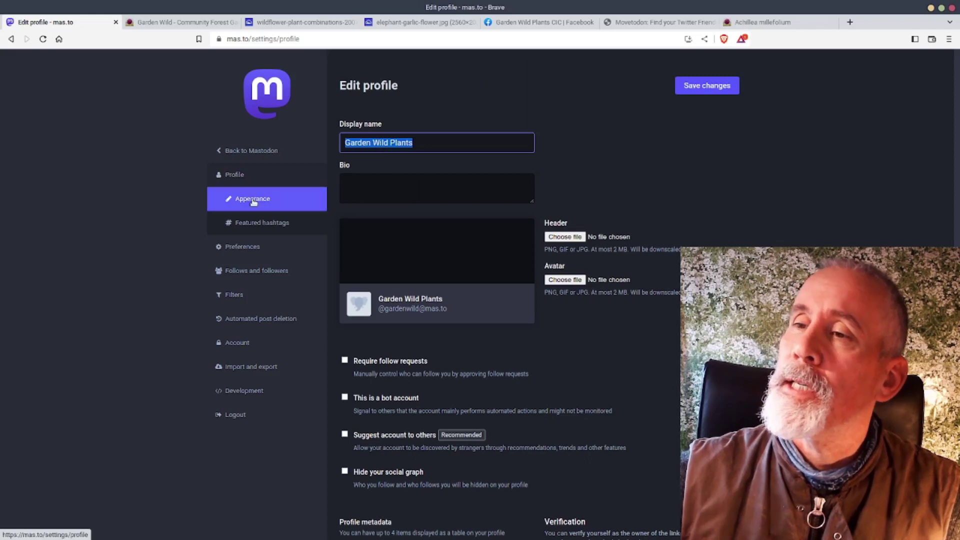
pyautogui.click(390, 196)
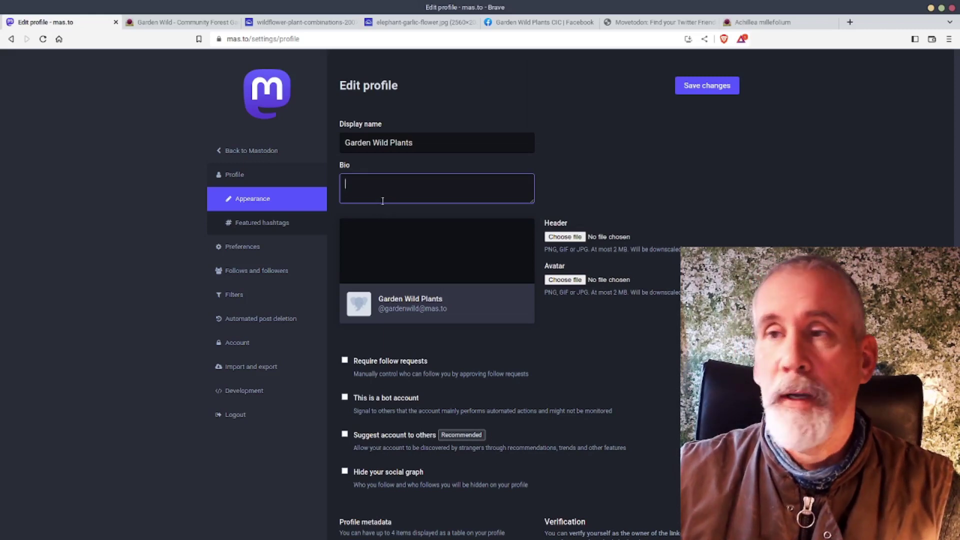
# Paste the Garden Wild Bio paragraph from the notes into the Bio field and enlarge the box.
pyautogui.hotkey('alt', 'Tab')
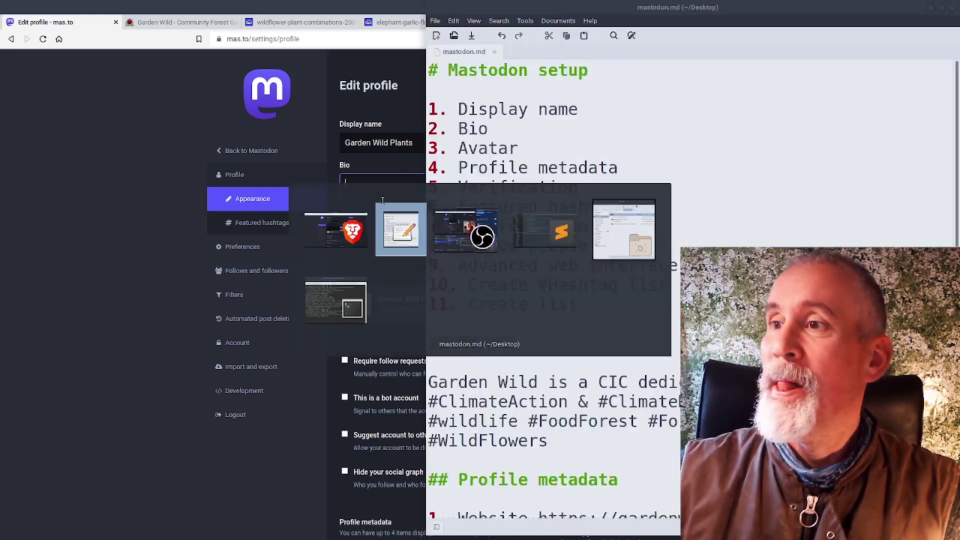
pyautogui.scroll(-3, 617, 292)
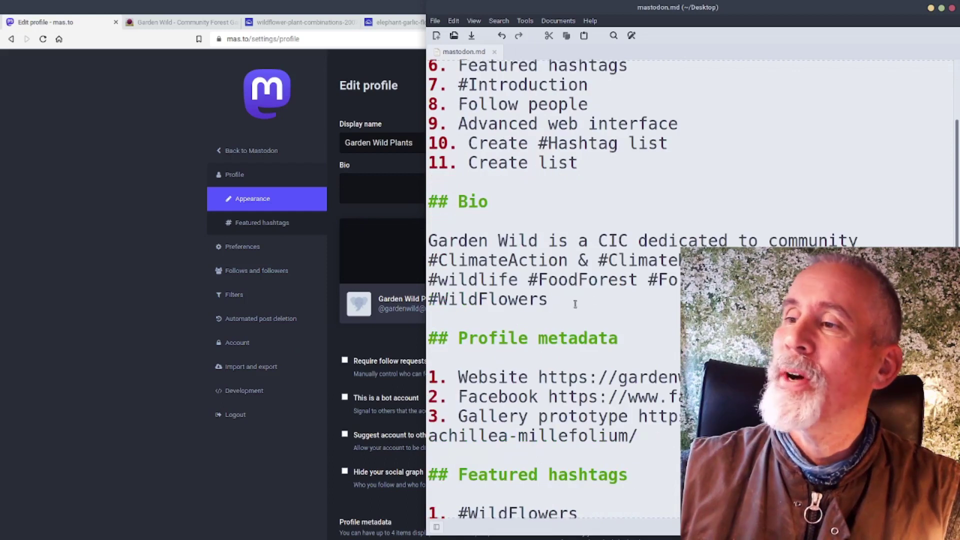
pyautogui.moveTo(575, 301); pyautogui.dragTo(429, 241)
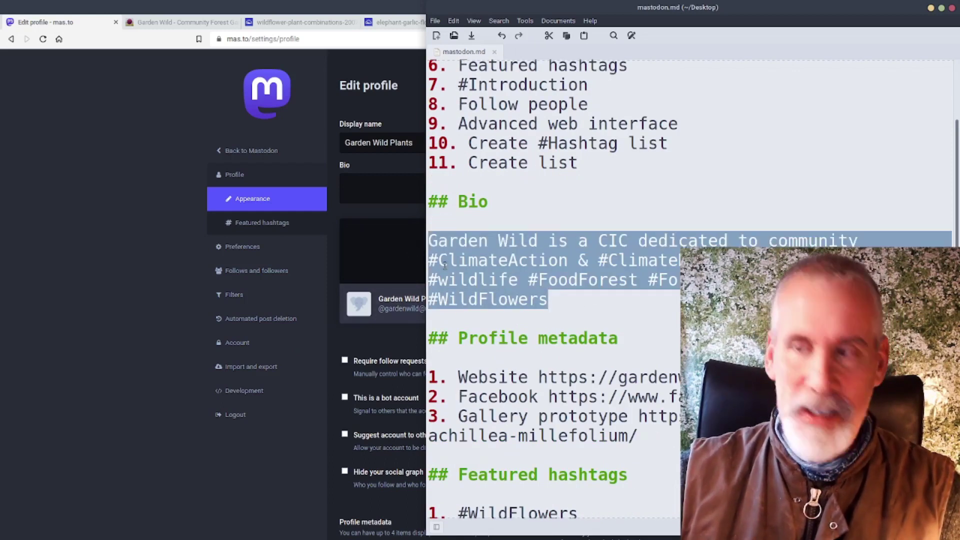
pyautogui.click(363, 184)
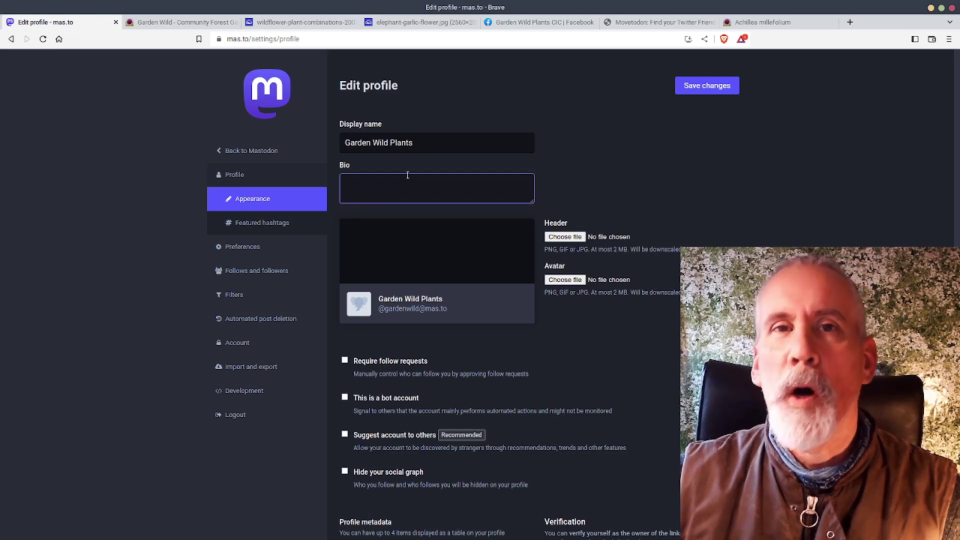
pyautogui.hotkey('ctrl', 'v')
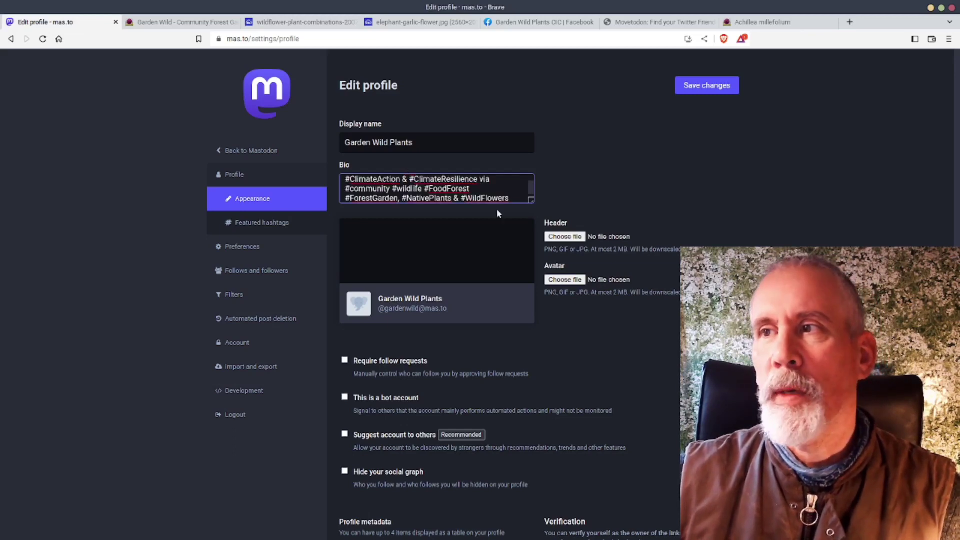
pyautogui.moveTo(532, 200); pyautogui.dragTo(533, 250)
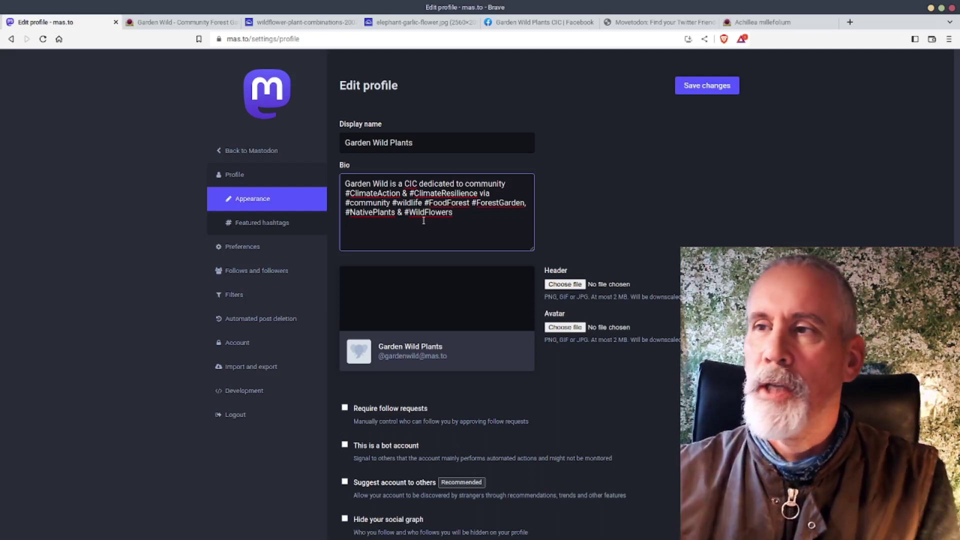
pyautogui.moveTo(453, 213); pyautogui.dragTo(346, 181)
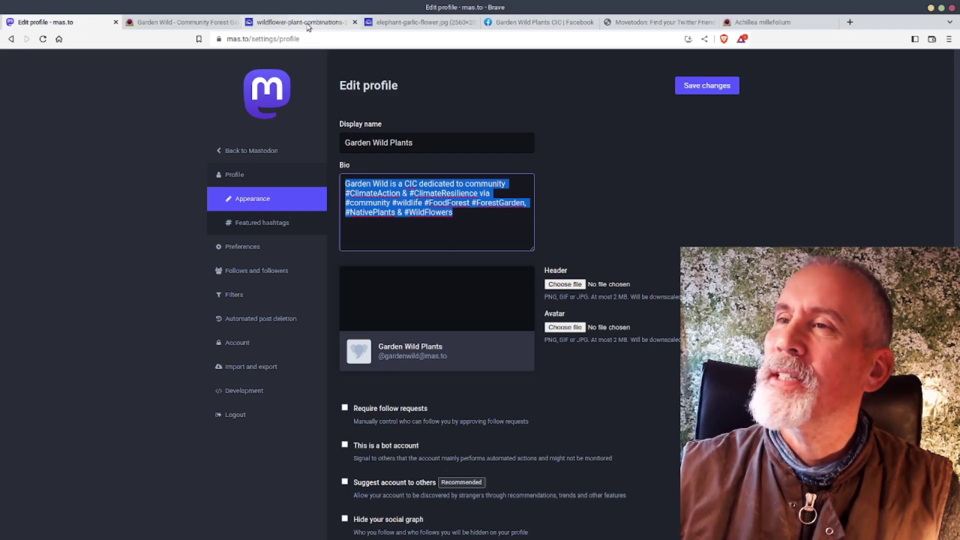
# Set the profile header to Desktop's wildflower-plant-combinations-200719.jpg.
pyautogui.click(307, 24)
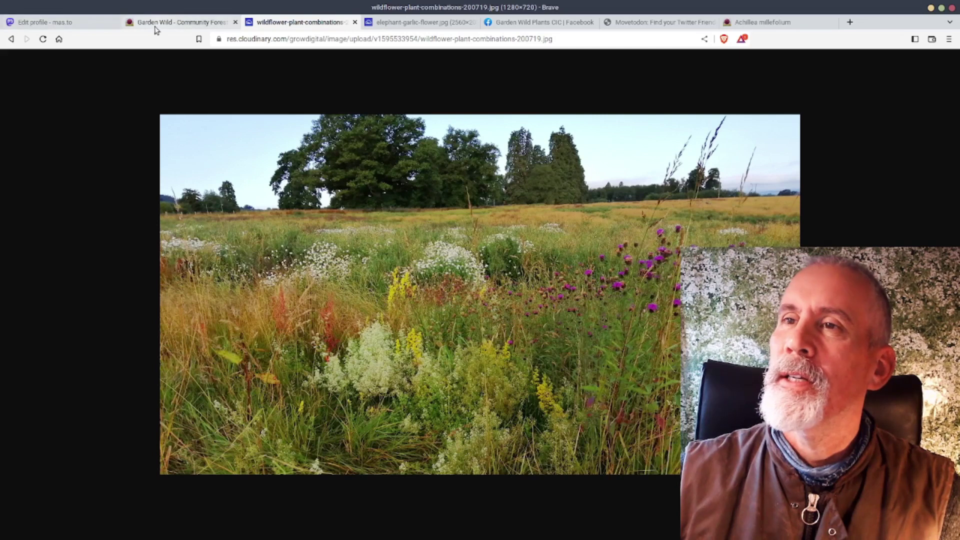
pyautogui.click(61, 22)
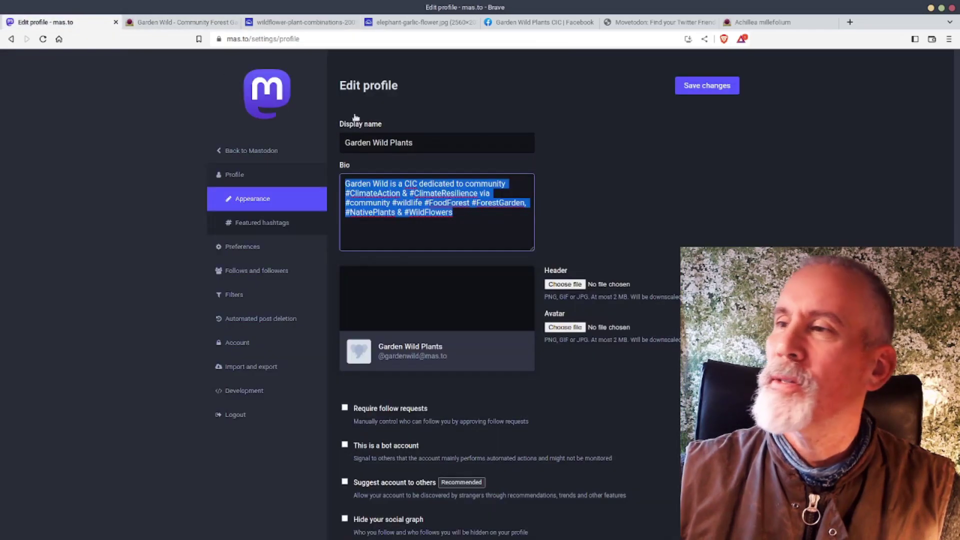
pyautogui.click(565, 284)
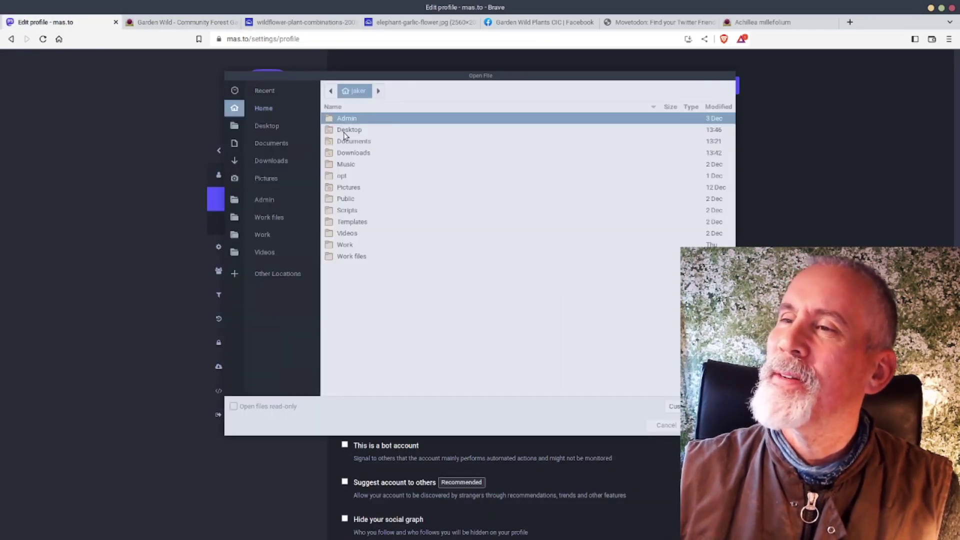
pyautogui.doubleClick(346, 130)
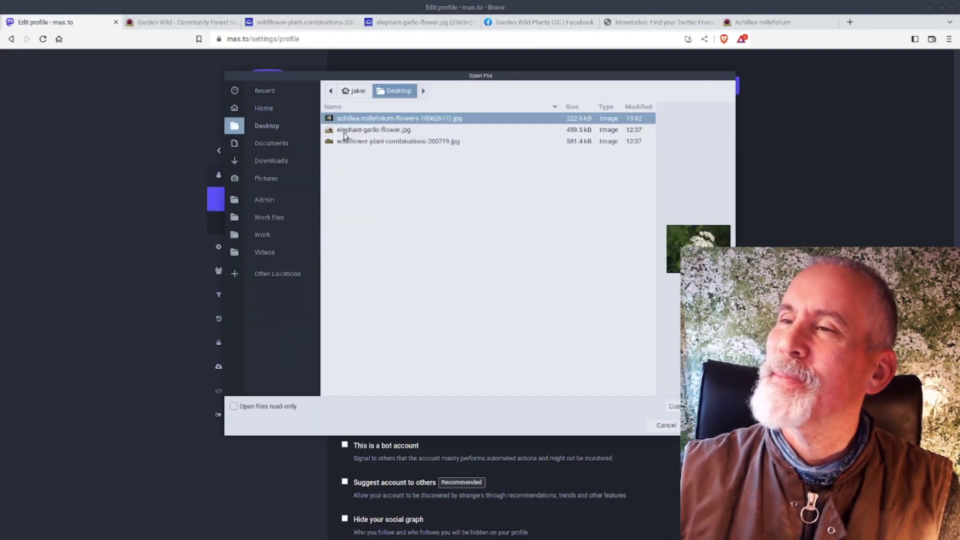
pyautogui.click(405, 143)
pyautogui.press('Return')
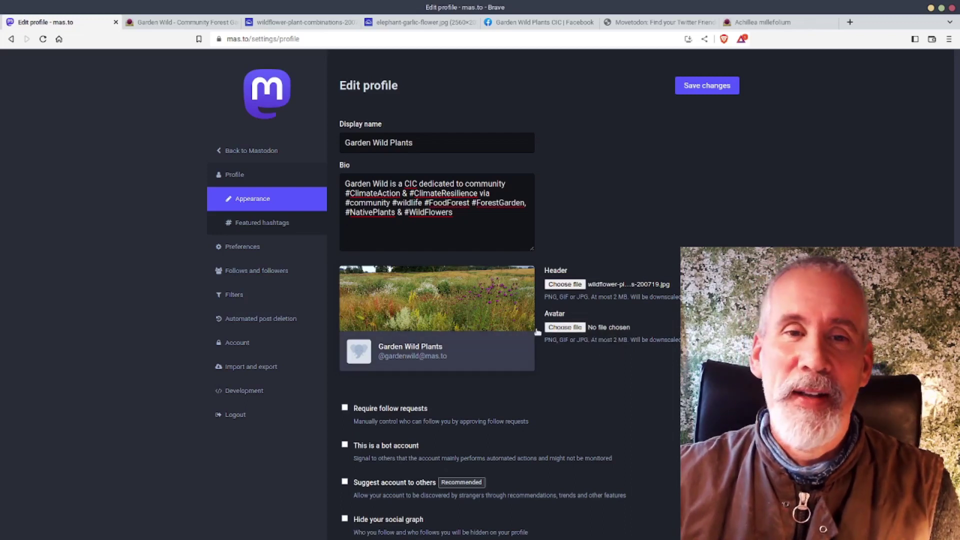
# Set the avatar to Desktop's elephant-garlic-flower.jpg.
pyautogui.click(561, 328)
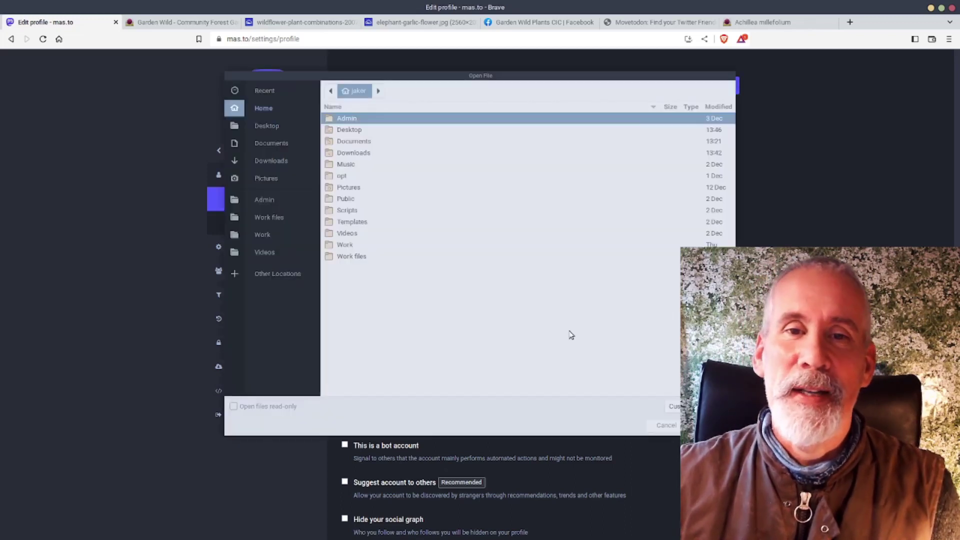
pyautogui.doubleClick(371, 129)
pyautogui.doubleClick(384, 130)
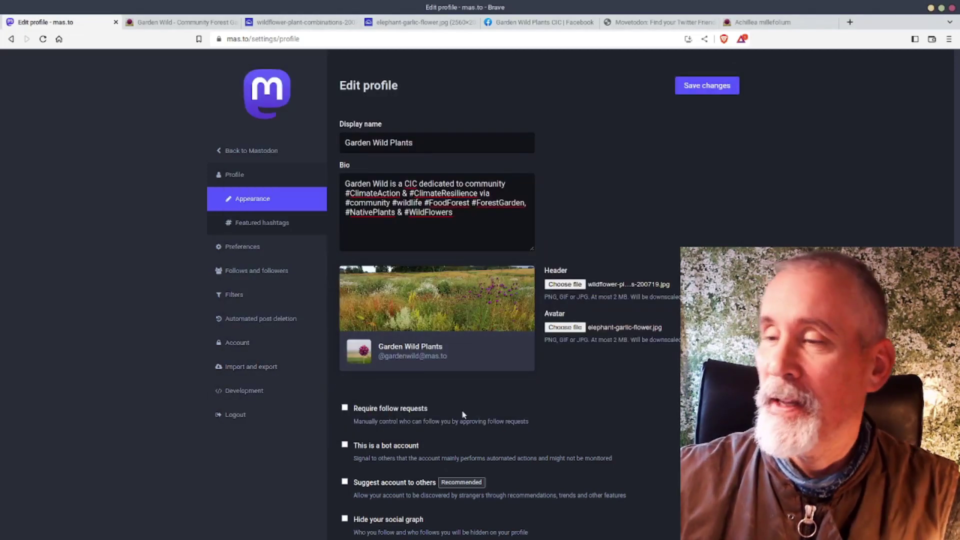
# Bring the mastodon.md notes to the front and scroll to the Profile metadata section.
pyautogui.scroll(-1, 650, 388)
pyautogui.scroll(-3, 653, 380)
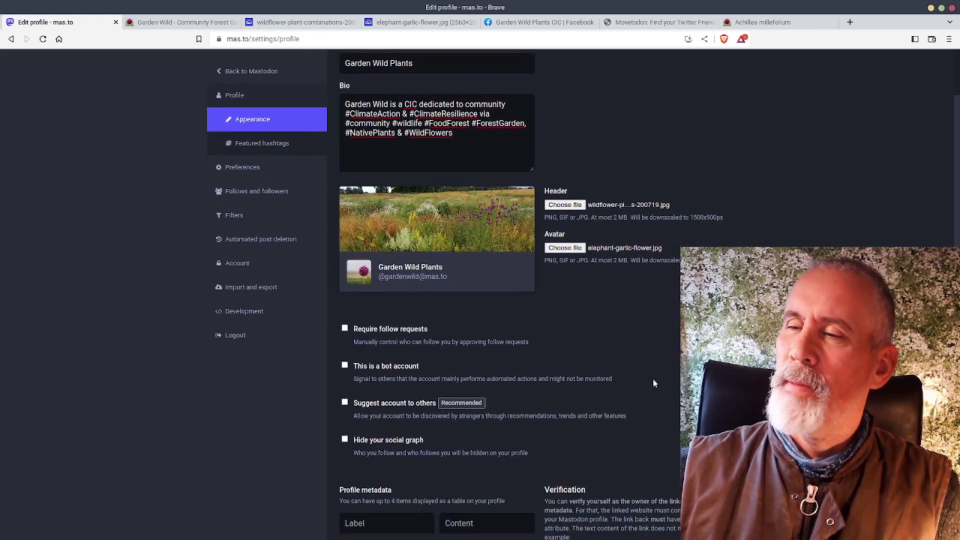
pyautogui.scroll(2, 653, 319)
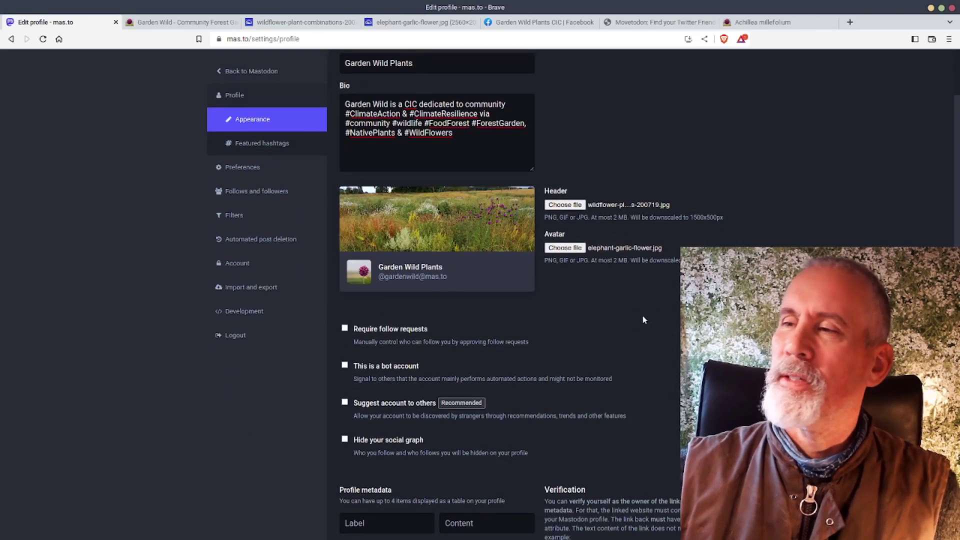
pyautogui.hotkey('alt', 'Tab')
pyautogui.hotkey('alt', 'Tab')
pyautogui.hotkey('alt', 'Tab')
pyautogui.hotkey('alt', 'shift', 'Tab')
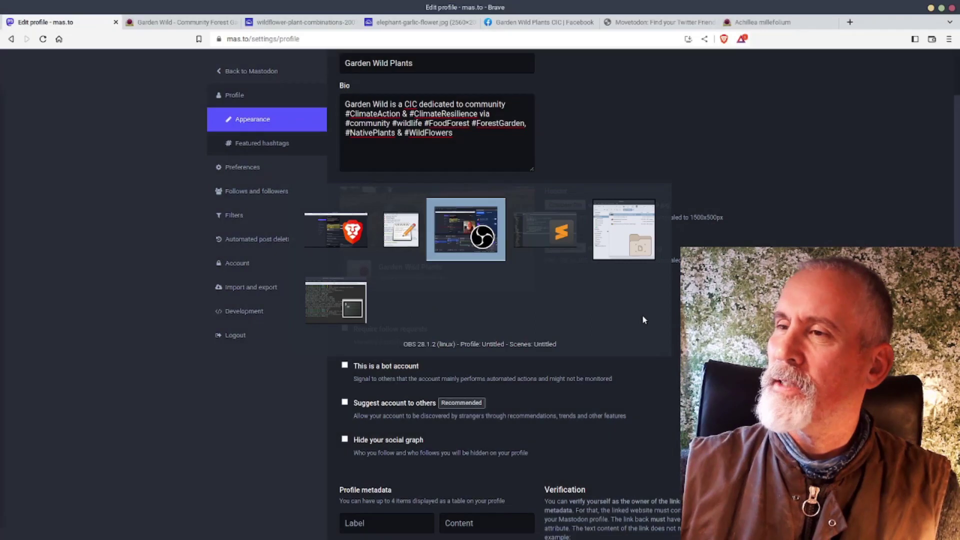
pyautogui.hotkey('alt', 'Tab')
pyautogui.hotkey('alt', 'shift', 'Tab')
pyautogui.hotkey('alt', 'shift', 'Tab')
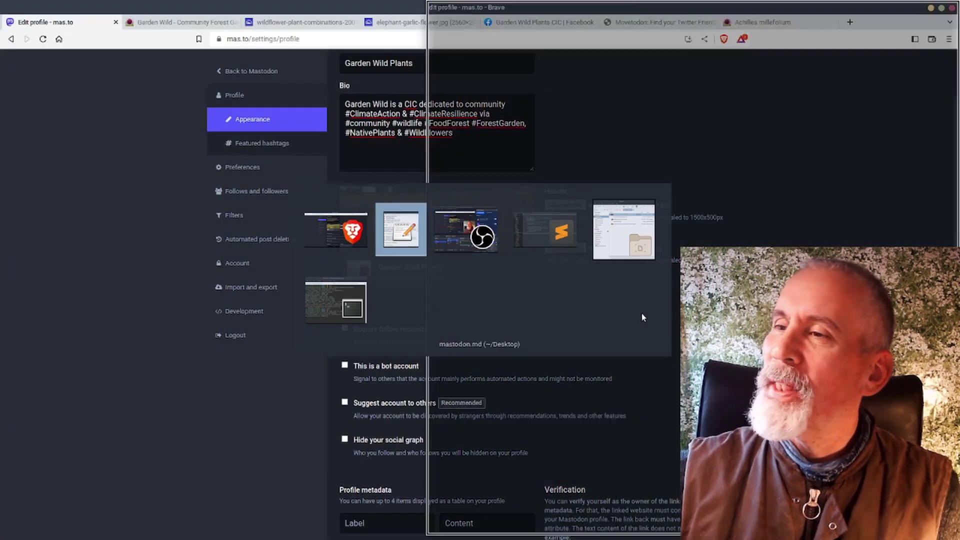
pyautogui.scroll(4, 644, 319)
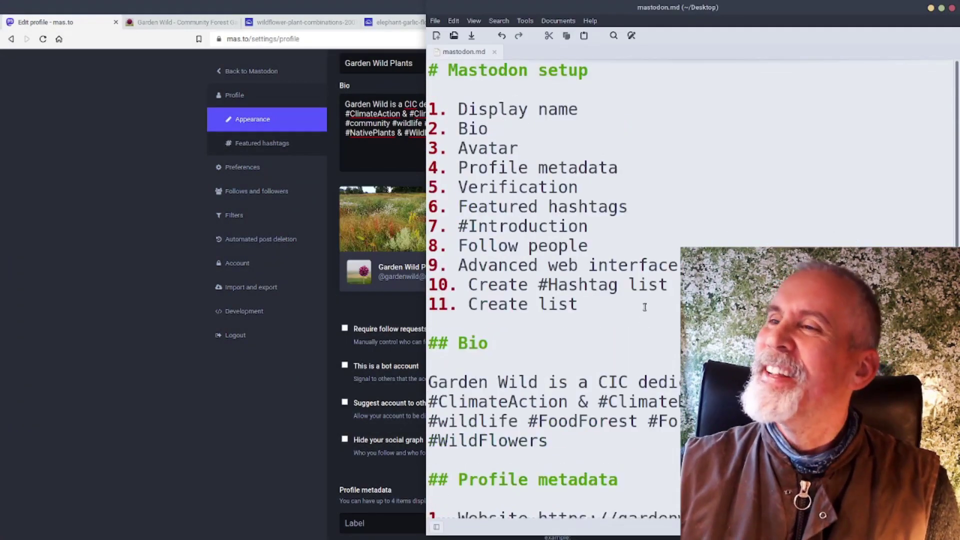
# Select and copy the Website address from the Profile metadata notes.
pyautogui.click(171, 454)
pyautogui.scroll(-3, 254, 430)
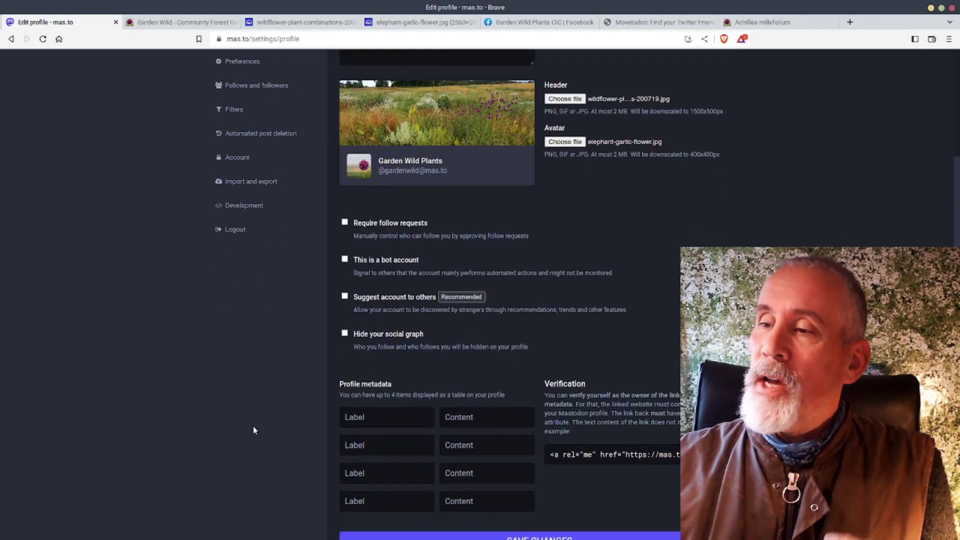
pyautogui.hotkey('alt', 'Tab')
pyautogui.scroll(-3, 552, 281)
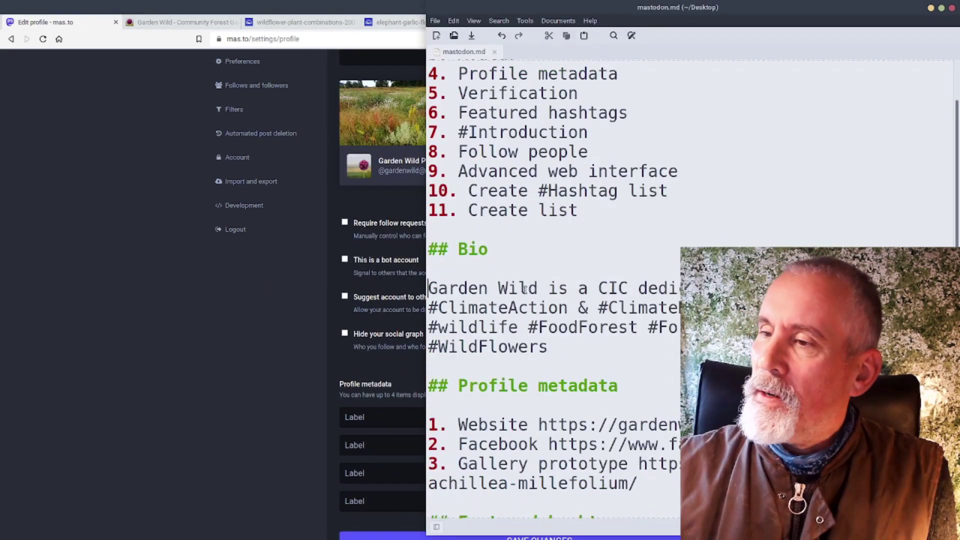
pyautogui.scroll(-1, 552, 281)
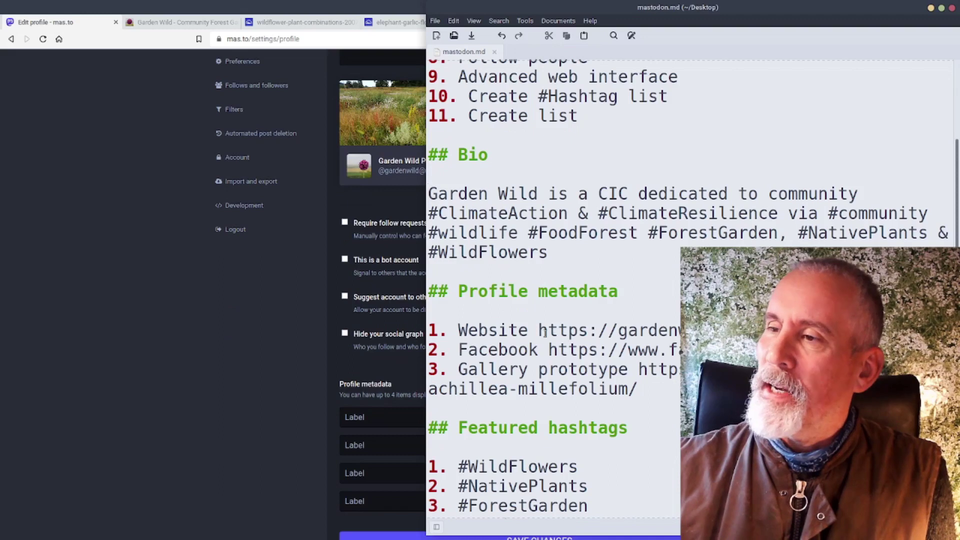
pyautogui.hotkey('shift', 'End')
pyautogui.hotkey('shift', 'Home')
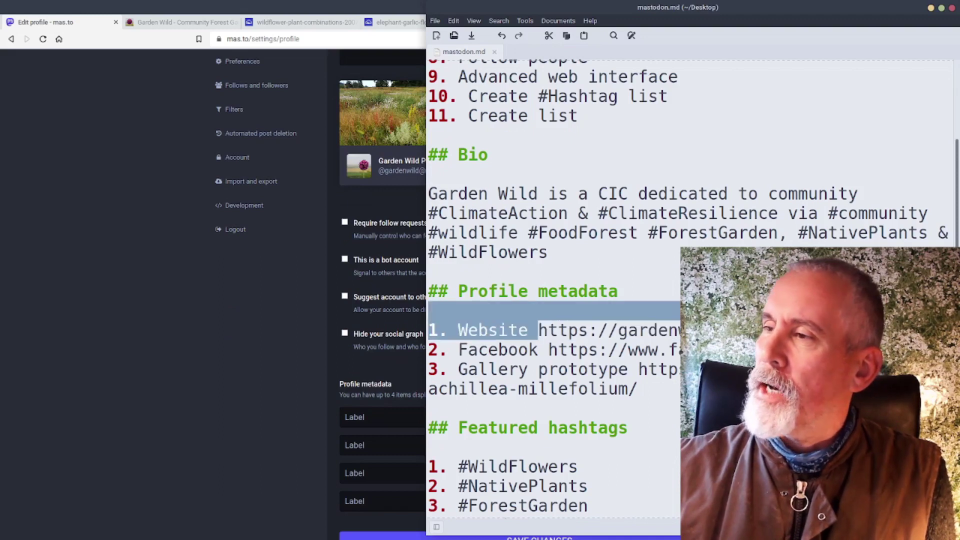
pyautogui.hotkey('shift', 'End')
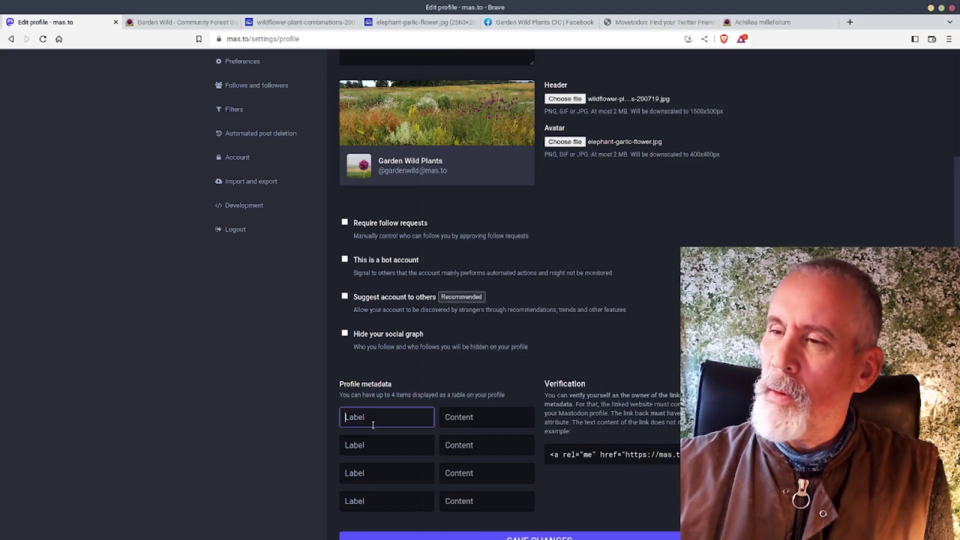
# Fill the first metadata row with label 'Website' and the pasted website address.
pyautogui.click(374, 420)
pyautogui.write('Website')
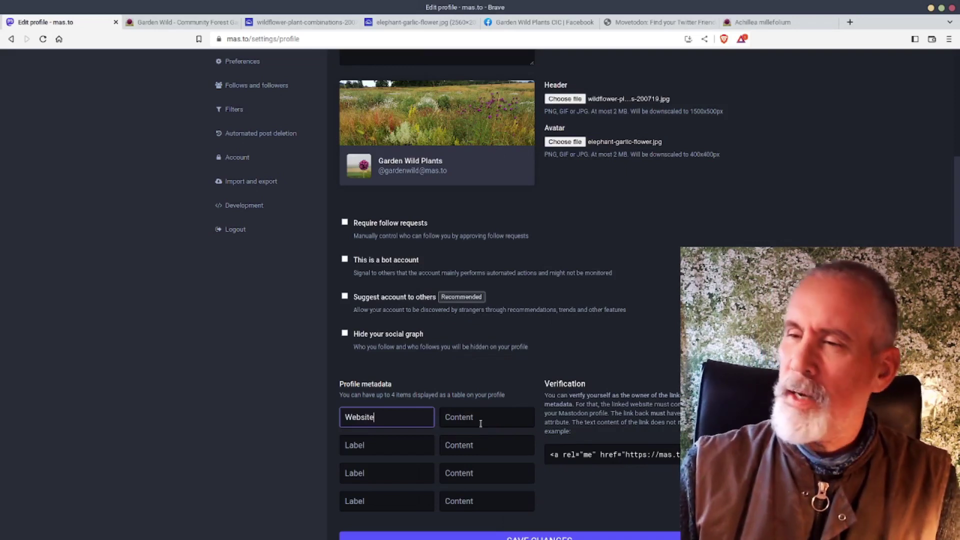
pyautogui.click(480, 424)
pyautogui.write('https://gardenwild.org.uk/')
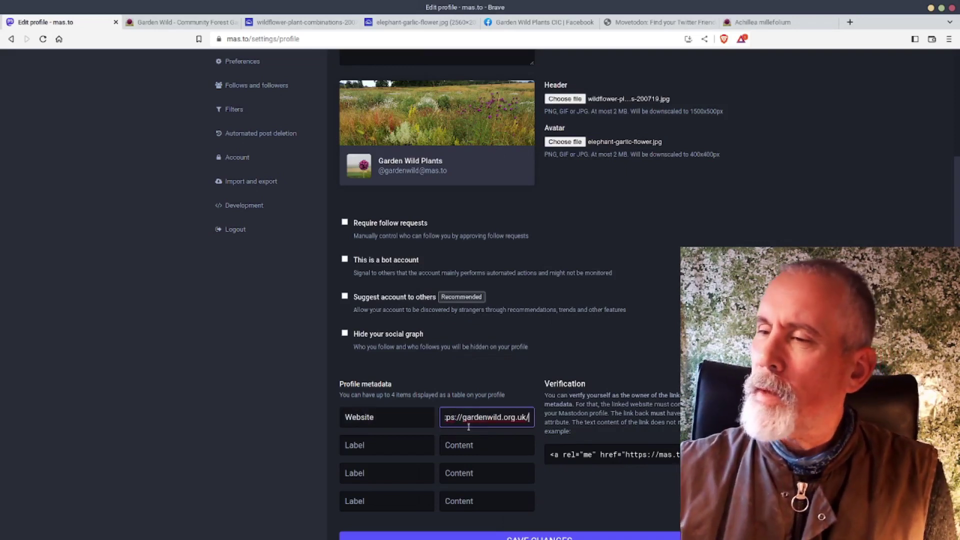
pyautogui.moveTo(441, 420); pyautogui.dragTo(479, 419)
pyautogui.click(473, 419)
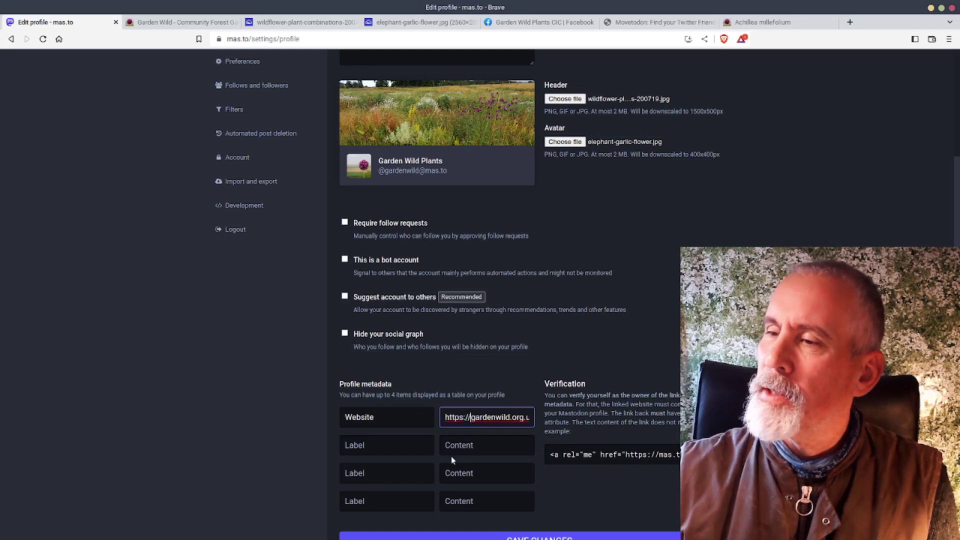
pyautogui.press('Tab')
pyautogui.click(465, 417)
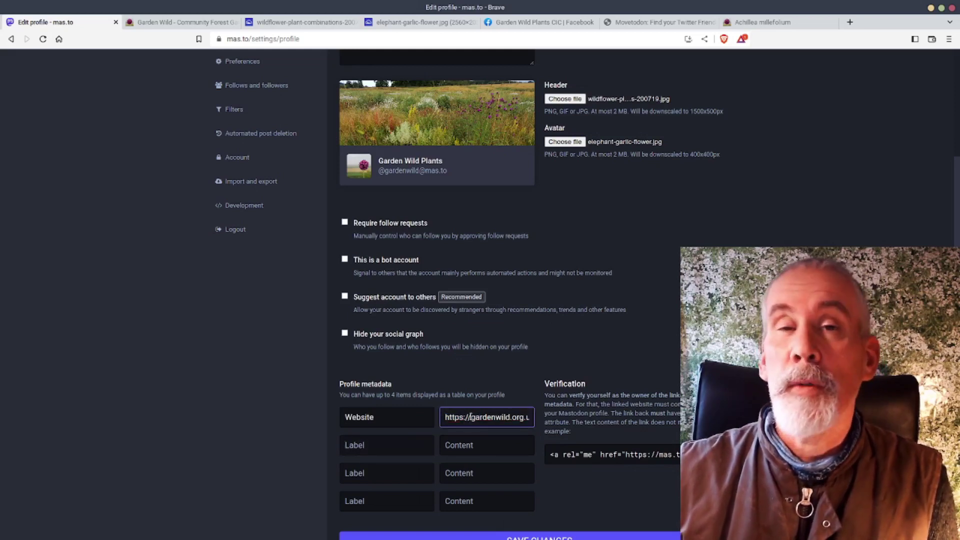
# Fill the second metadata row with label 'Facebook' and the Facebook address from the notes.
pyautogui.hotkey('alt', 'Tab')
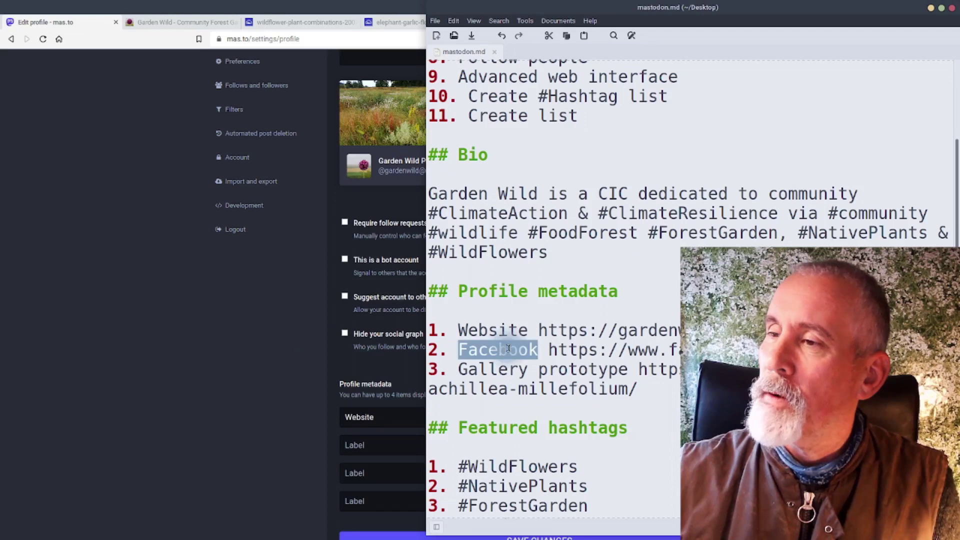
pyautogui.click(376, 454)
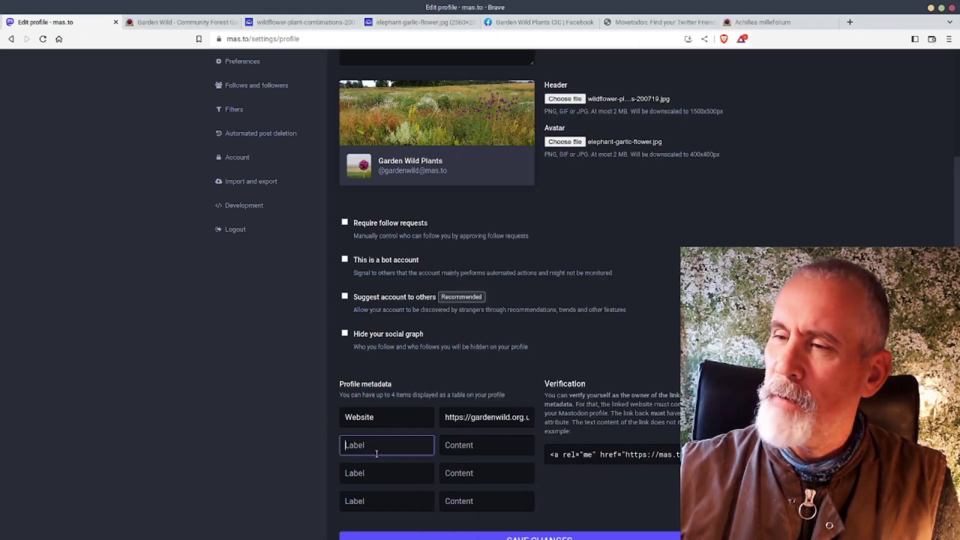
pyautogui.write('Facebook')
pyautogui.click(525, 454)
pyautogui.hotkey('alt', 'Tab')
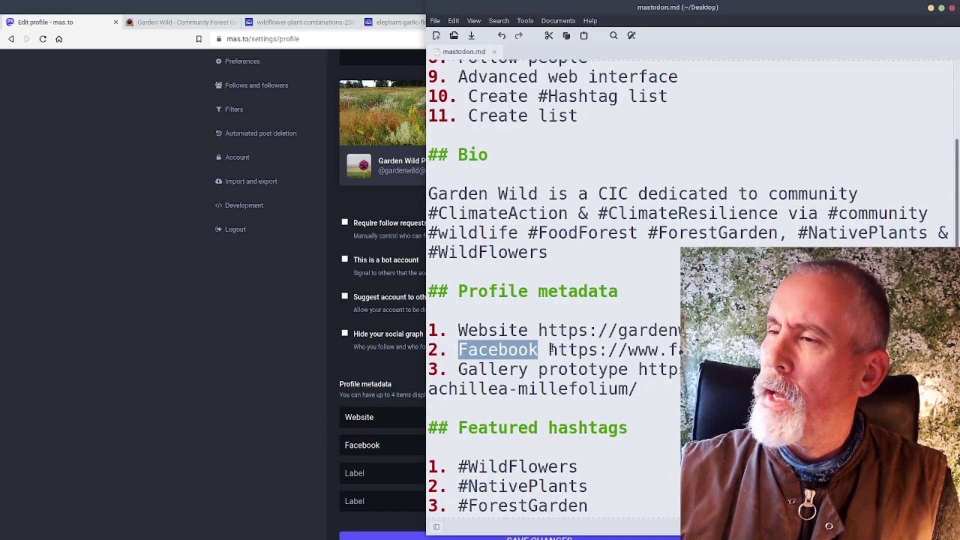
pyautogui.moveTo(550, 348); pyautogui.dragTo(700, 350)
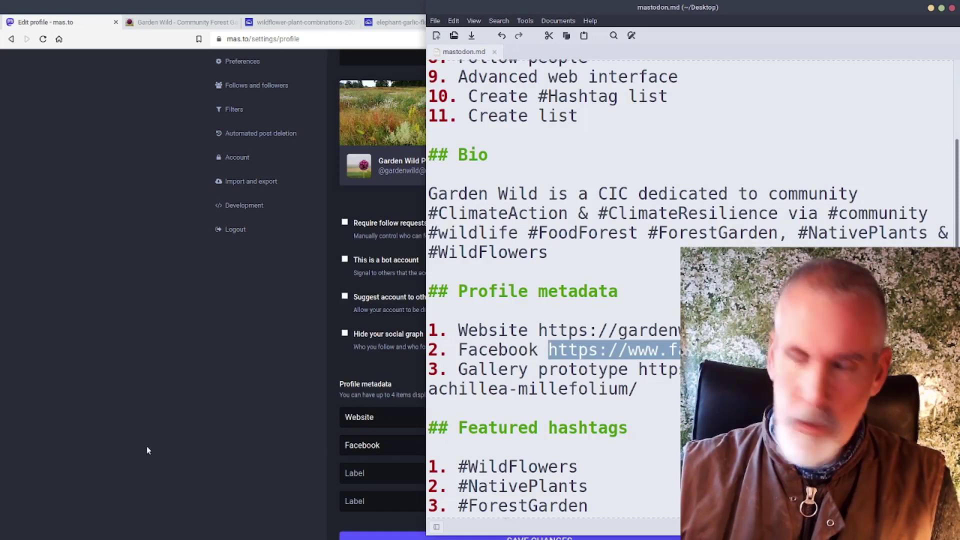
pyautogui.hotkey('alt', 'Tab')
pyautogui.write('https://www.facebook.com/gardenwilduk')
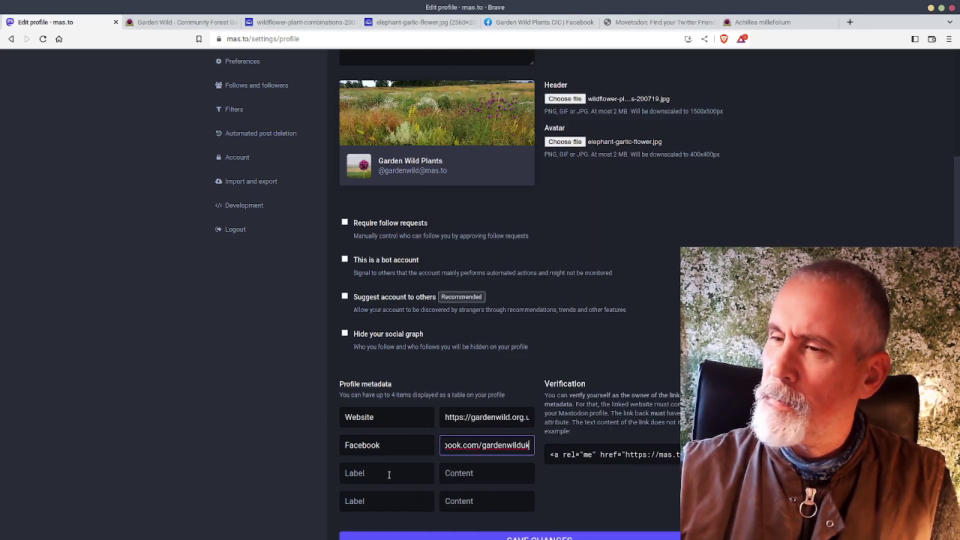
# Copy the word 'Gallery' from the notes into the third metadata label.
pyautogui.hotkey('alt', 'Tab')
pyautogui.click(470, 370)
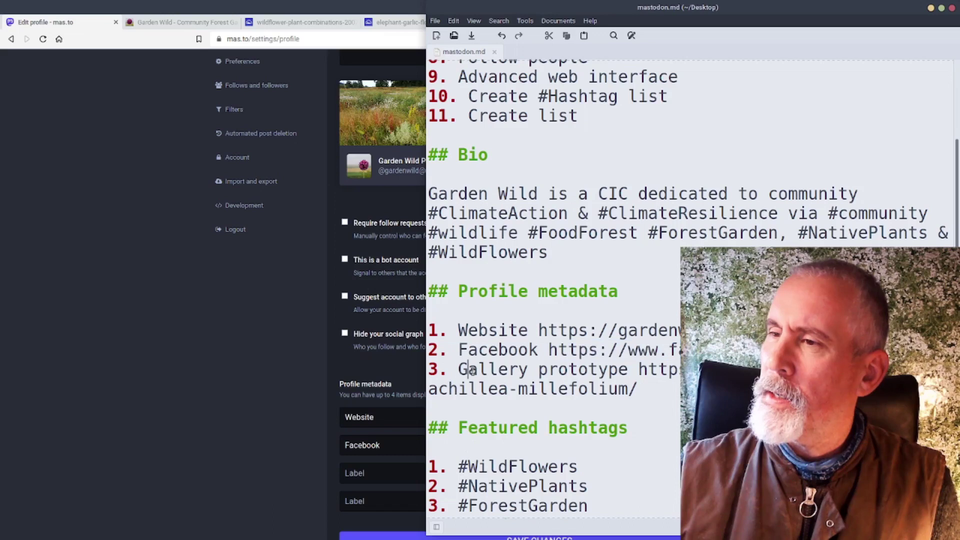
pyautogui.doubleClick(471, 370)
pyautogui.hotkey('ctrl', 'c')
pyautogui.hotkey('alt', 'Tab')
pyautogui.hotkey('ctrl', 'v')
# Paste the gallery prototype address as the third row's content and extend the label to 'Gallery prototype'.
pyautogui.click(498, 474)
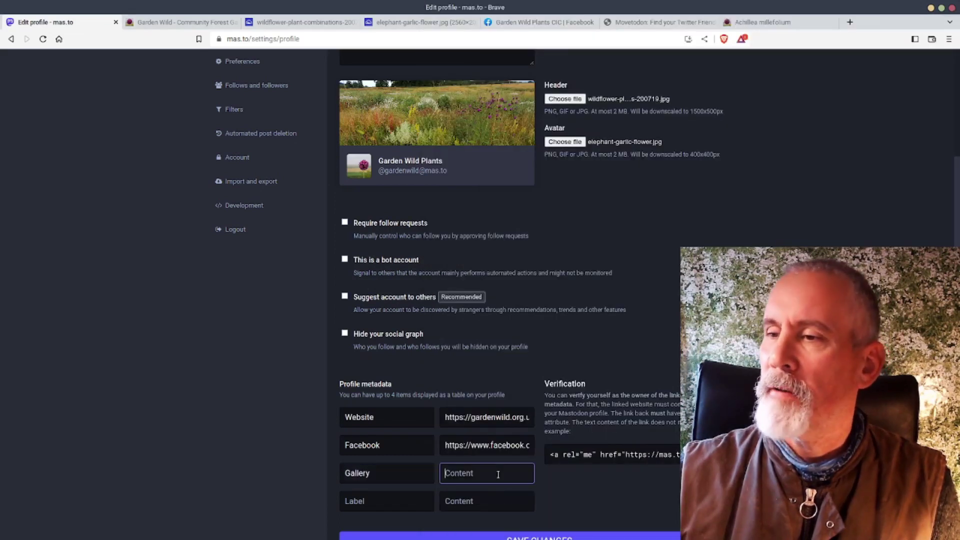
pyautogui.hotkey('alt', 'Tab')
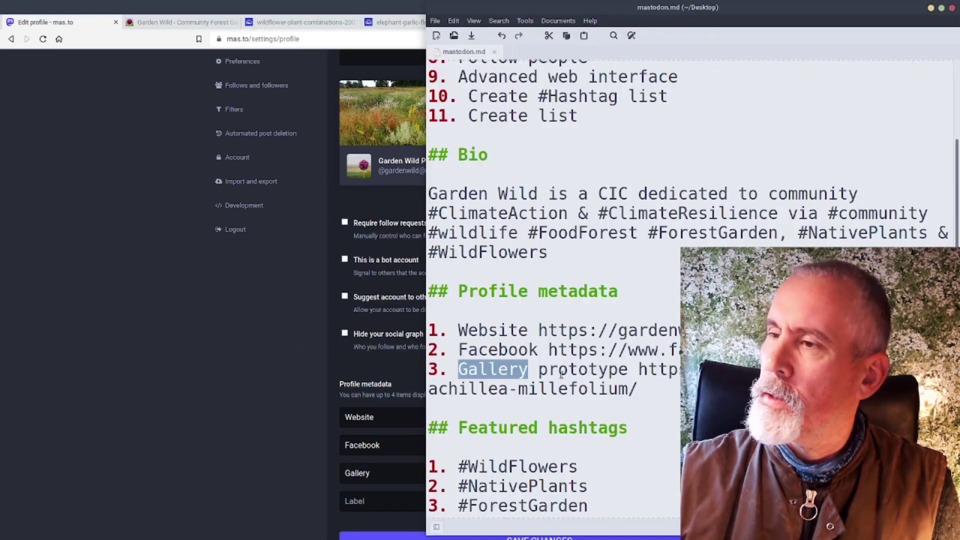
pyautogui.moveTo(638, 370); pyautogui.dragTo(643, 393)
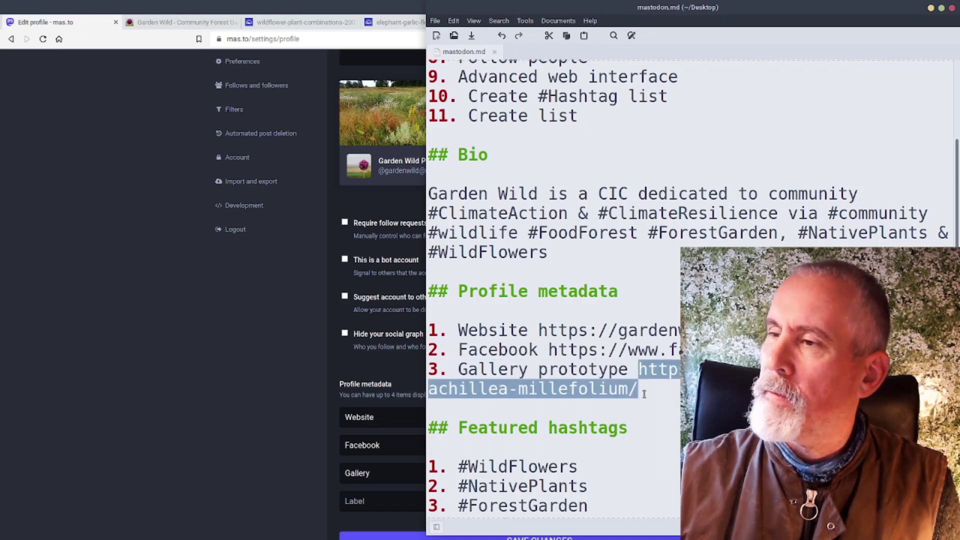
pyautogui.hotkey('ctrl', 'c')
pyautogui.hotkey('alt', 'Tab')
pyautogui.click(462, 478)
pyautogui.hotkey('ctrl', 'v')
pyautogui.click(403, 475)
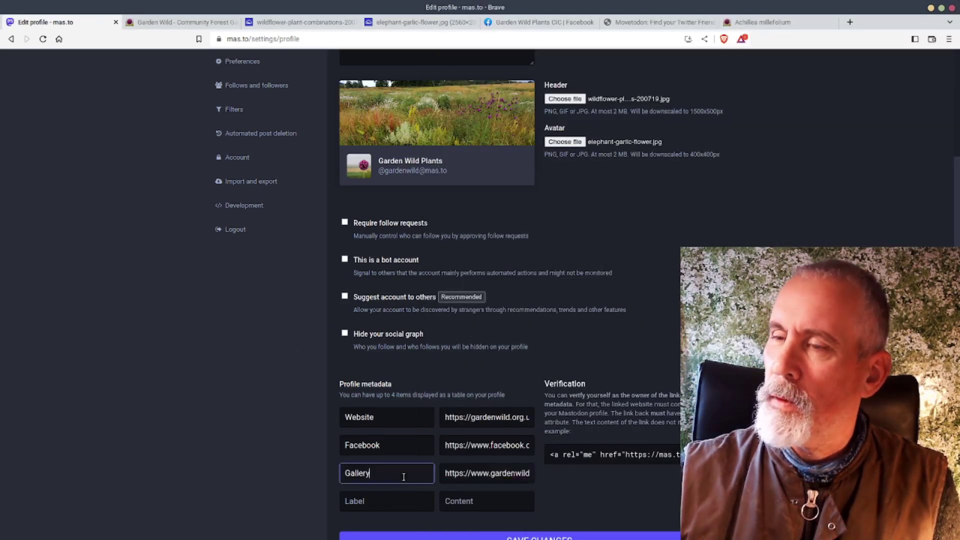
pyautogui.write('prototype')
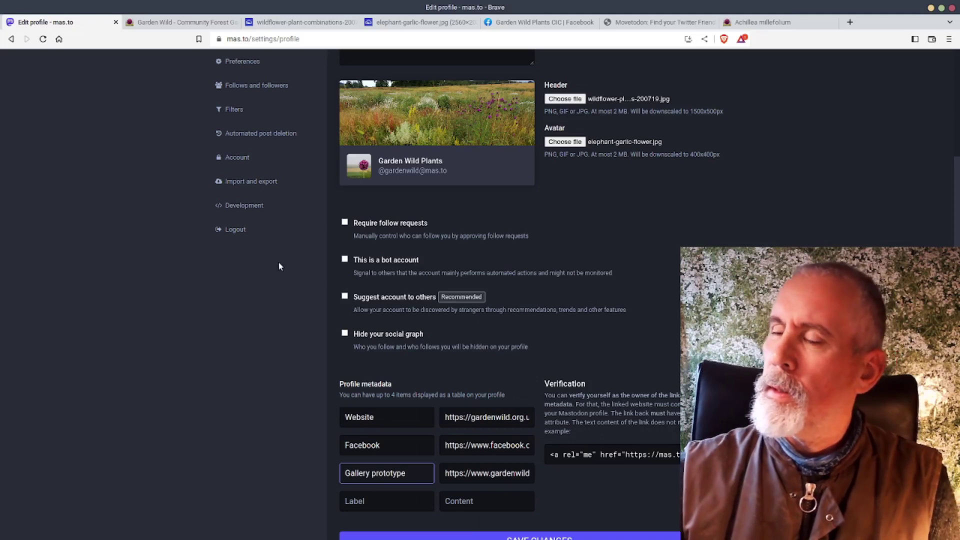
# Copy the rel="me" verification link snippet from the Verification section.
pyautogui.scroll(-4, 278, 265)
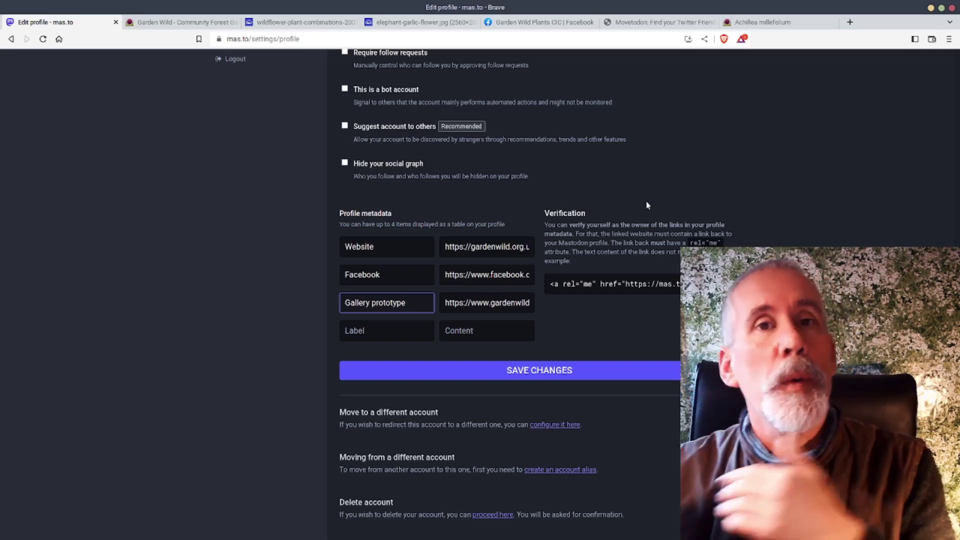
pyautogui.click(638, 283)
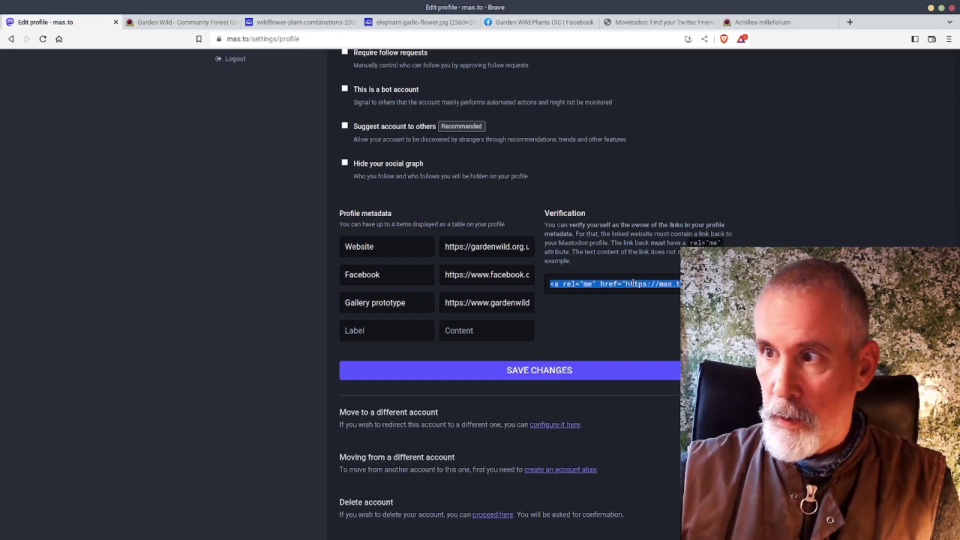
pyautogui.hotkey('ctrl', 'c')
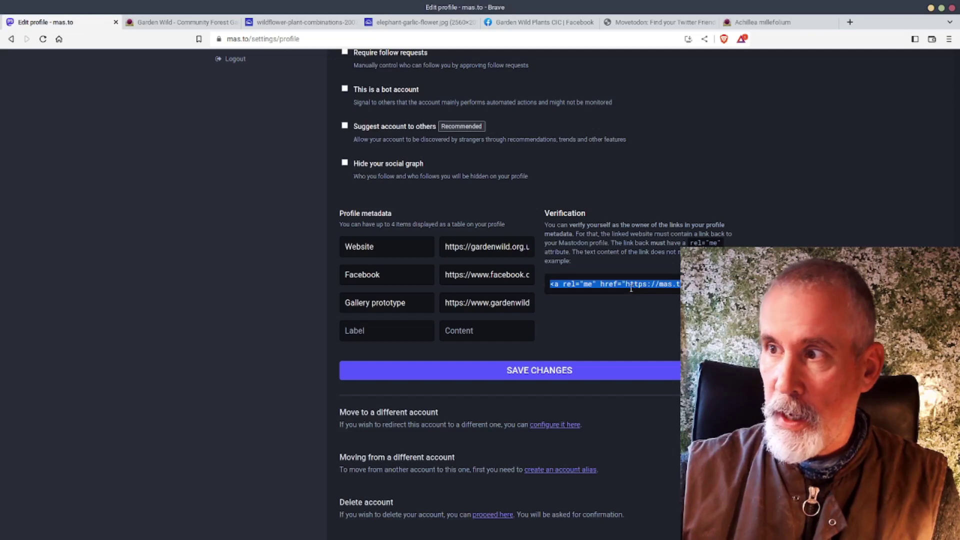
pyautogui.hotkey('alt', 'Tab')
pyautogui.hotkey('alt', 'Tab')
pyautogui.hotkey('alt', 'Tab')
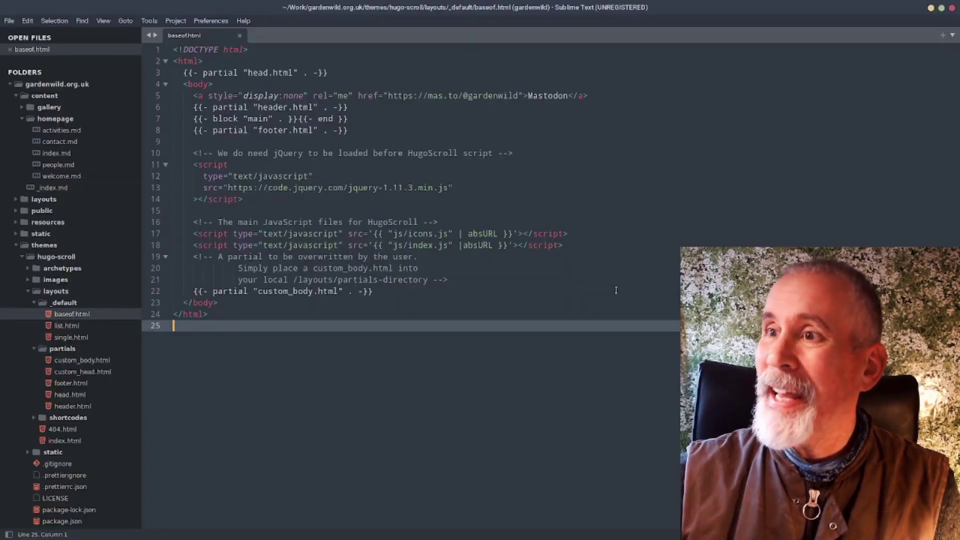
# Select line 5 of baseof.html to confirm the hidden rel="me" Mastodon link, then return to Brave.
pyautogui.doubleClick(236, 94)
pyautogui.click(236, 95)
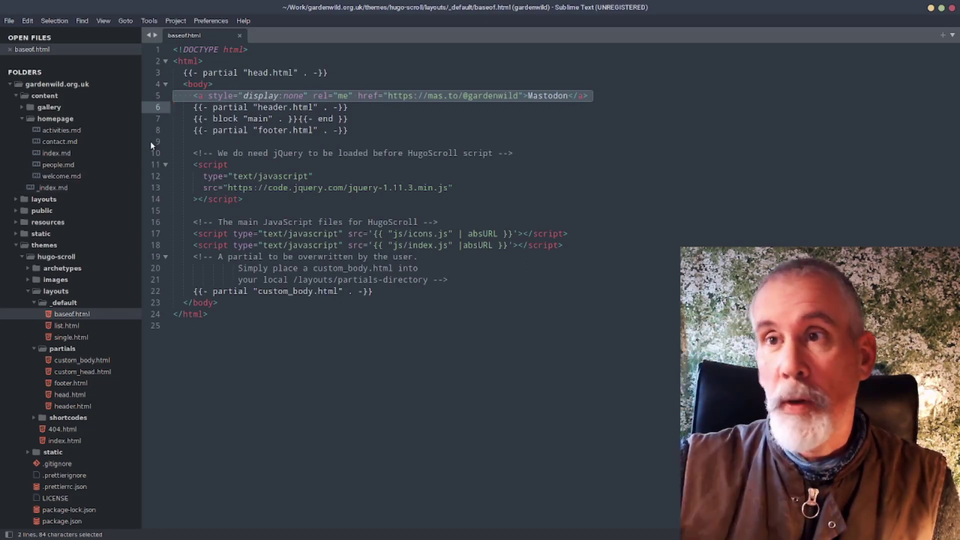
pyautogui.hotkey('alt', 'Tab')
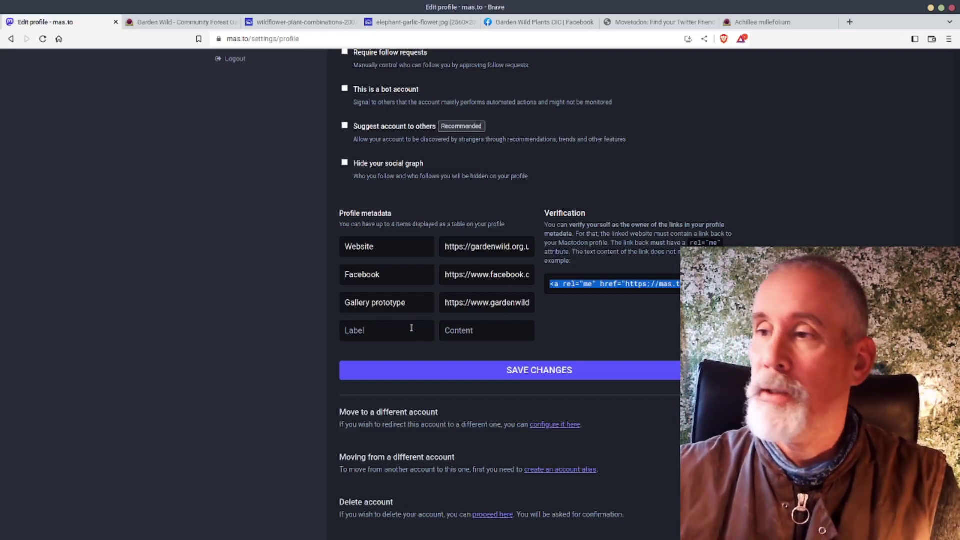
# Save the profile changes and review them on the account's own profile page.
pyautogui.click(456, 370)
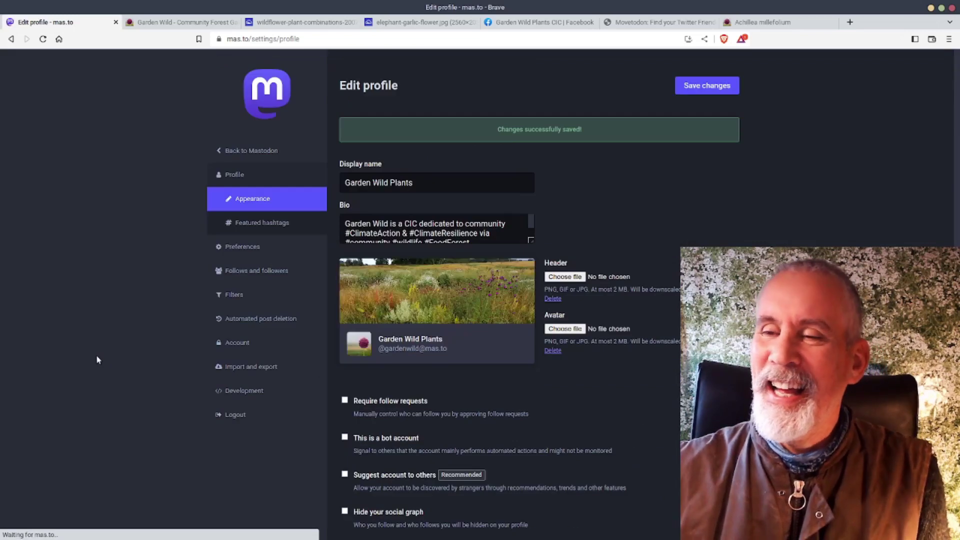
pyautogui.click(242, 151)
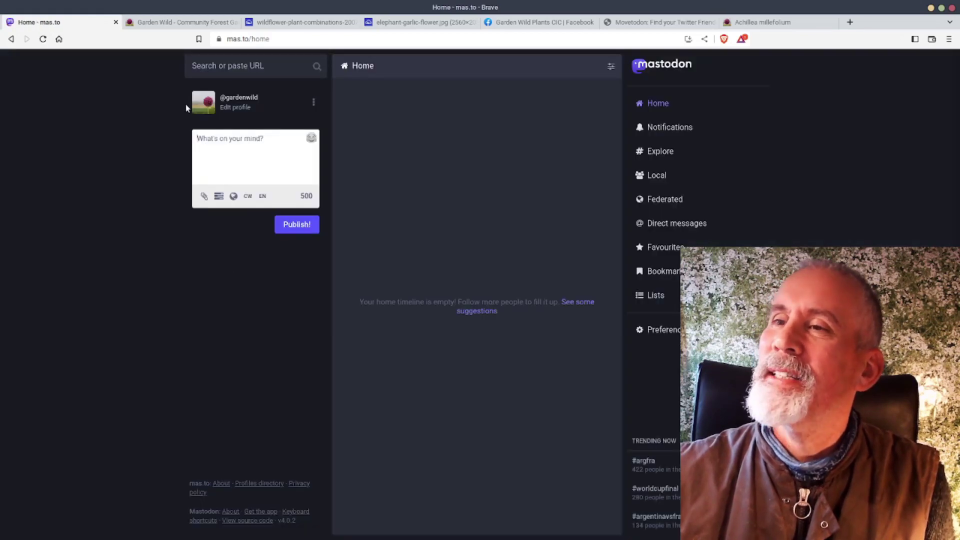
pyautogui.click(242, 99)
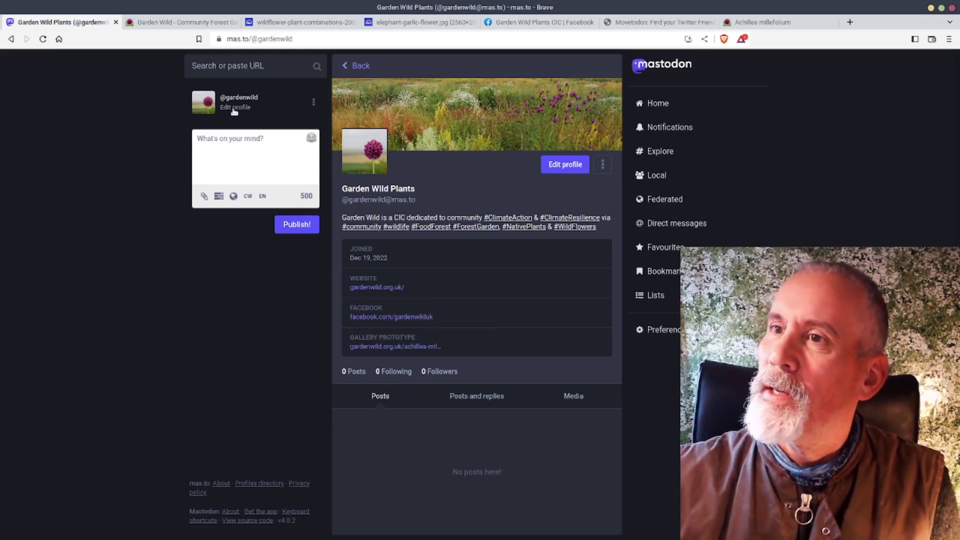
pyautogui.click(260, 111)
# Check the notes, review the Profile metadata rows, and open the Featured hashtags settings.
pyautogui.hotkey('alt', 'Tab')
pyautogui.hotkey('alt', 'Tab')
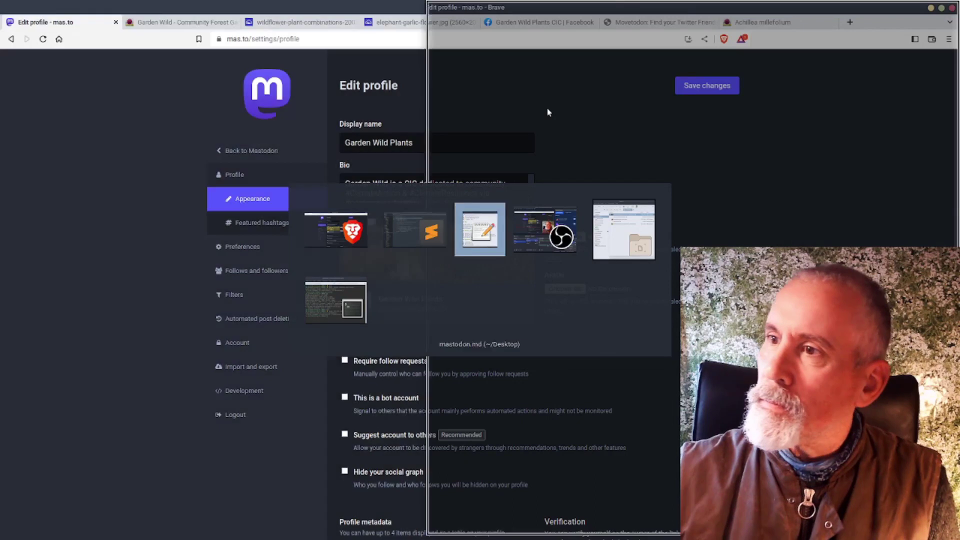
pyautogui.scroll(-5, 650, 250)
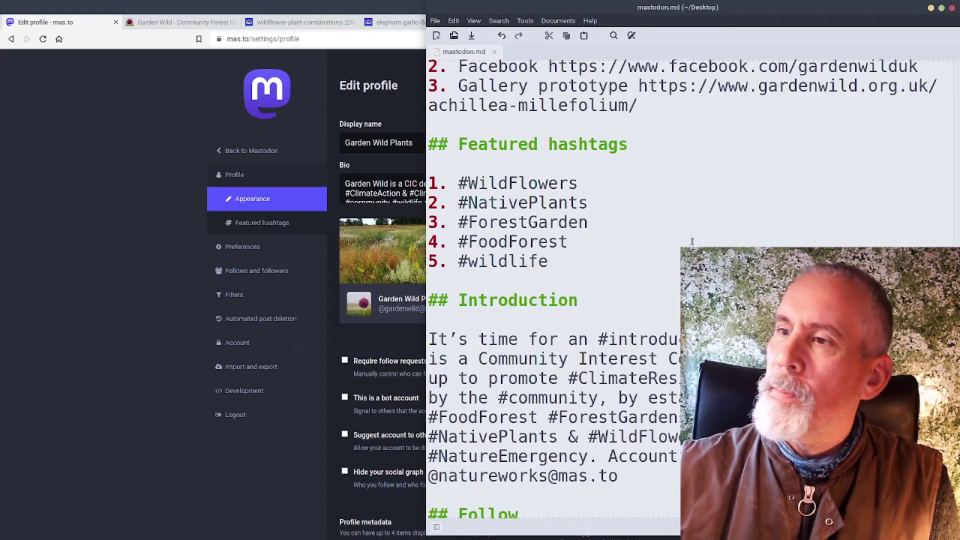
pyautogui.click(112, 382)
pyautogui.scroll(-3, 106, 373)
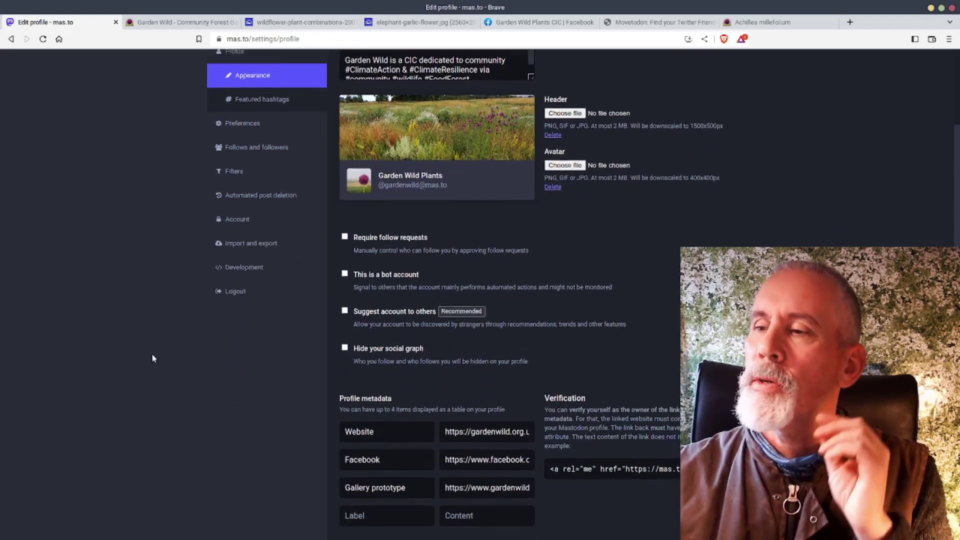
pyautogui.scroll(-3, 152, 353)
pyautogui.scroll(1, 152, 353)
pyautogui.scroll(-3, 152, 356)
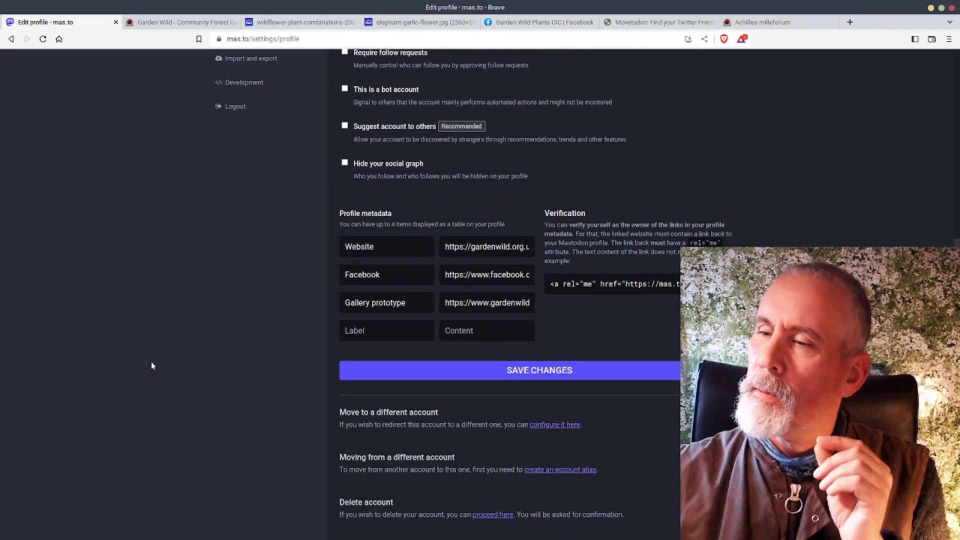
pyautogui.scroll(6, 171, 347)
pyautogui.click(265, 184)
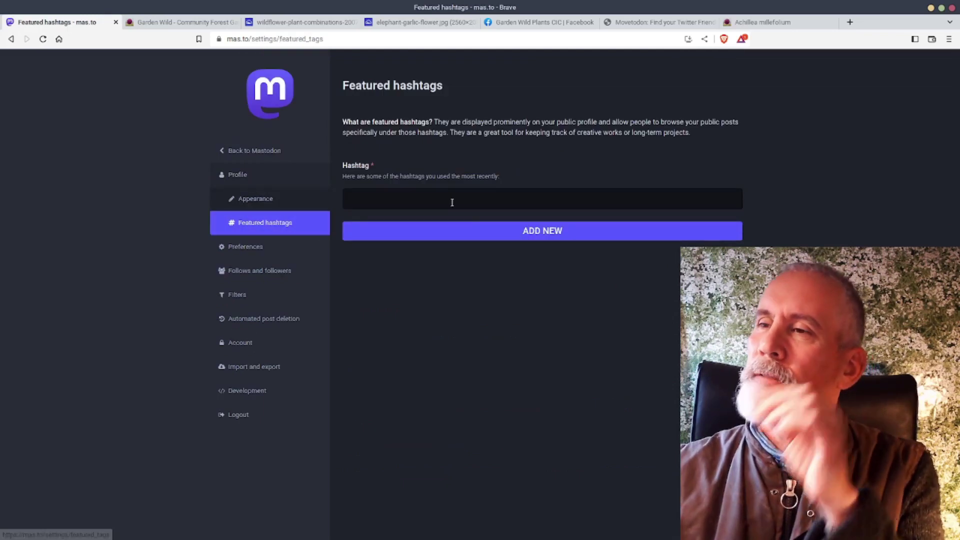
# Add WildFlowers and NativePlants as featured hashtags.
pyautogui.click(455, 201)
pyautogui.write('WildFlowers')
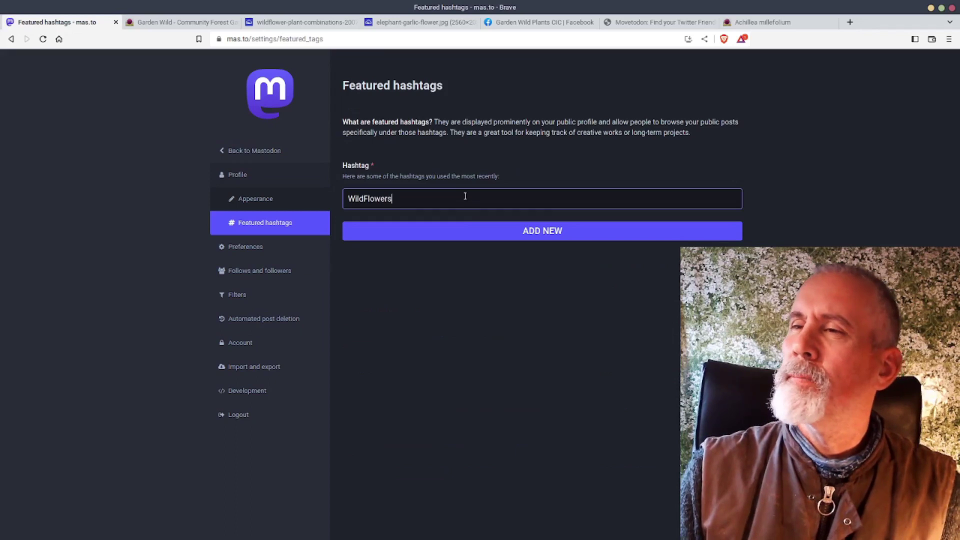
pyautogui.press('Return')
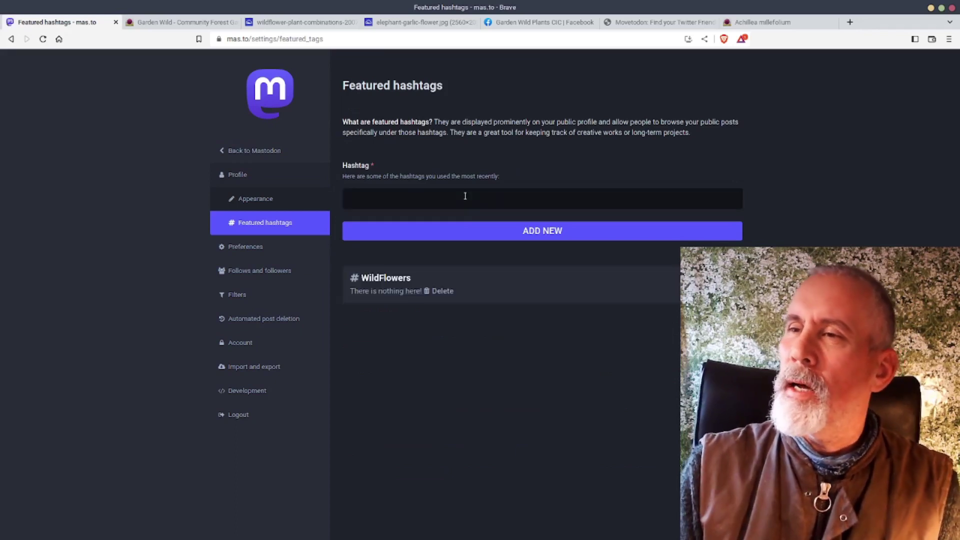
pyautogui.click(475, 201)
pyautogui.write('NativePlants')
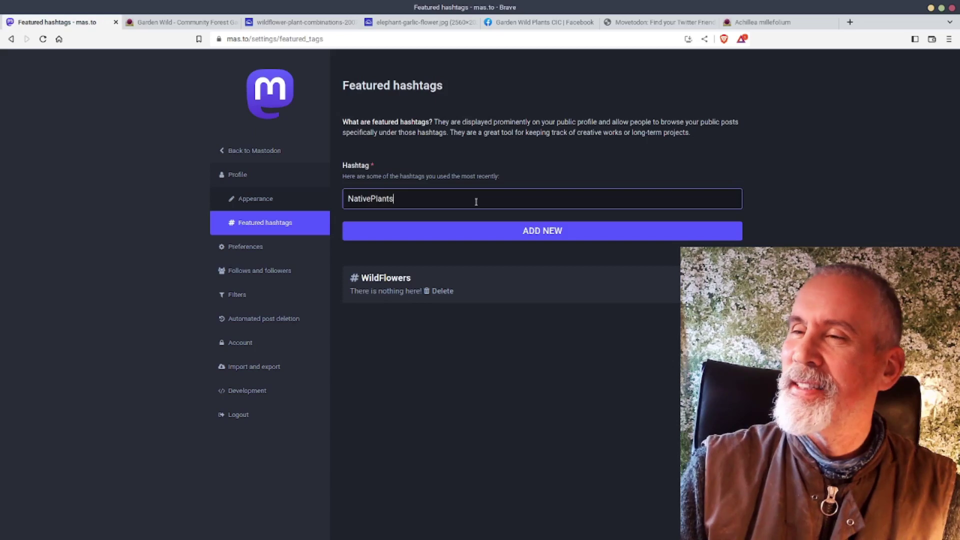
pyautogui.press('Return')
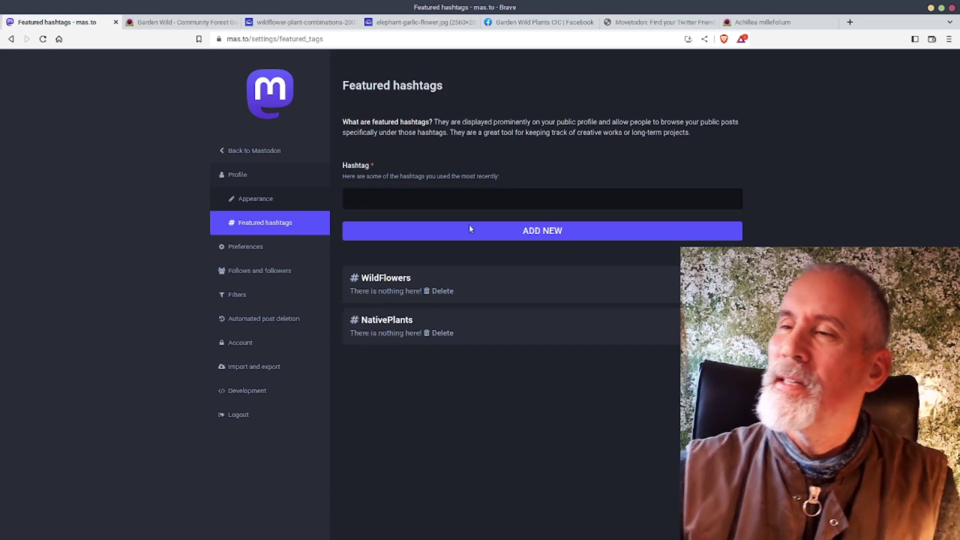
# Add ForestGarden, Gardening and FoodForest as further featured hashtags.
pyautogui.click(390, 199)
pyautogui.write('F')
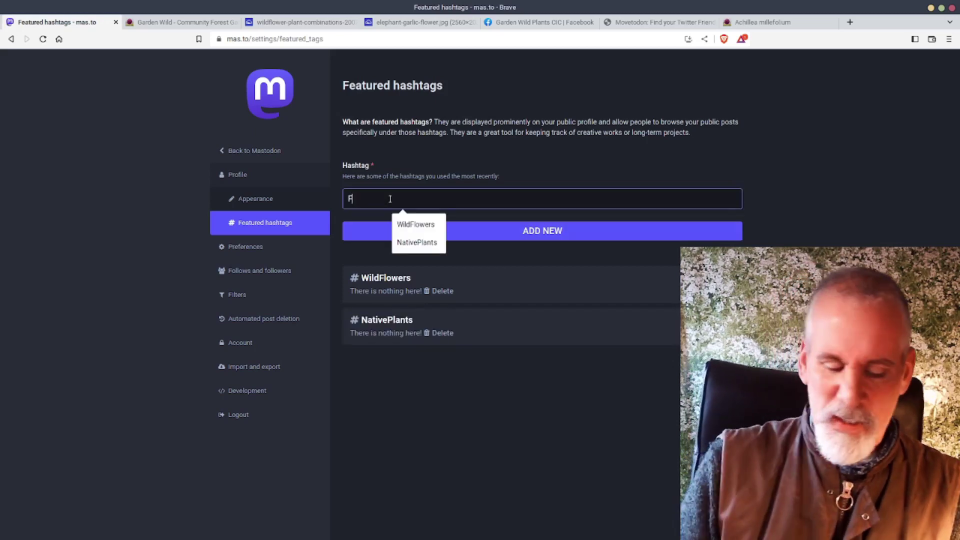
pyautogui.write('orestGarden')
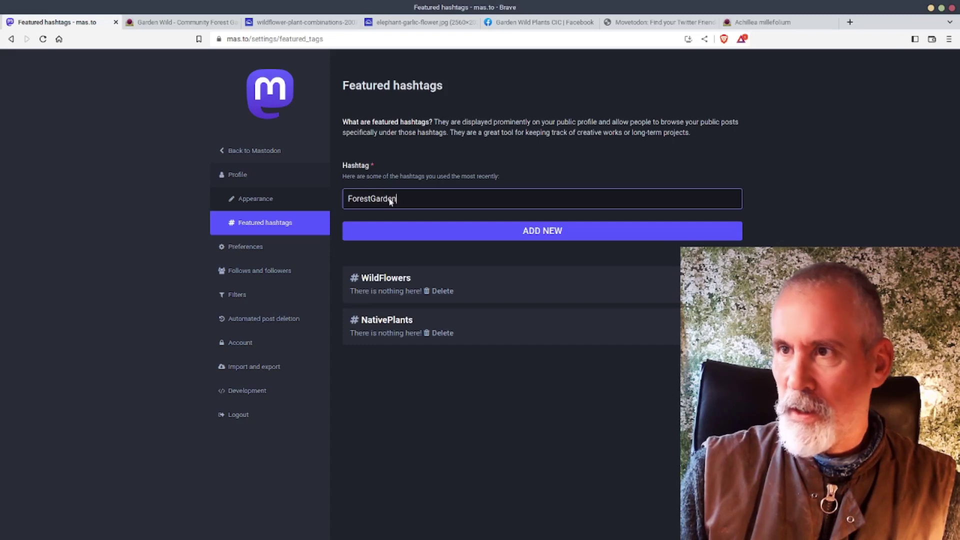
pyautogui.press('Return')
pyautogui.click(392, 200)
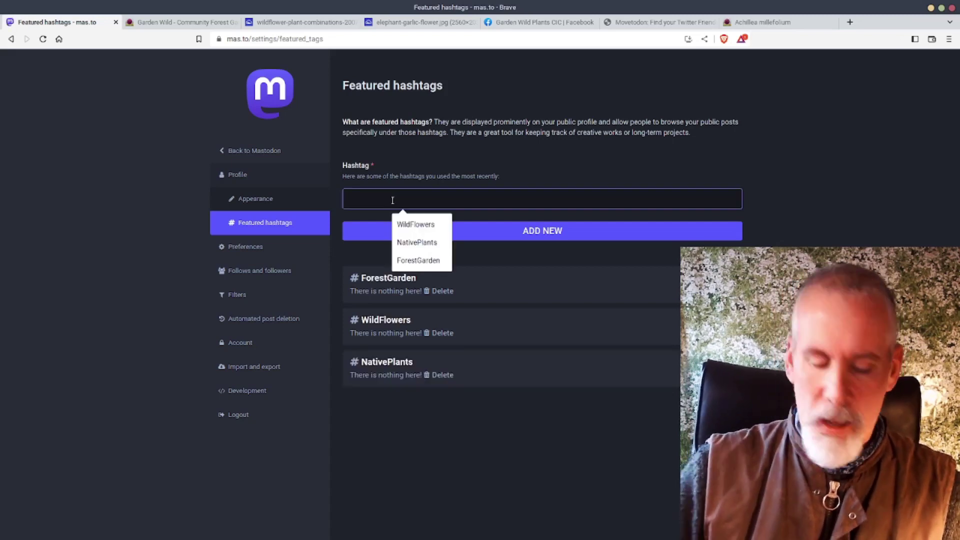
pyautogui.write('Gard')
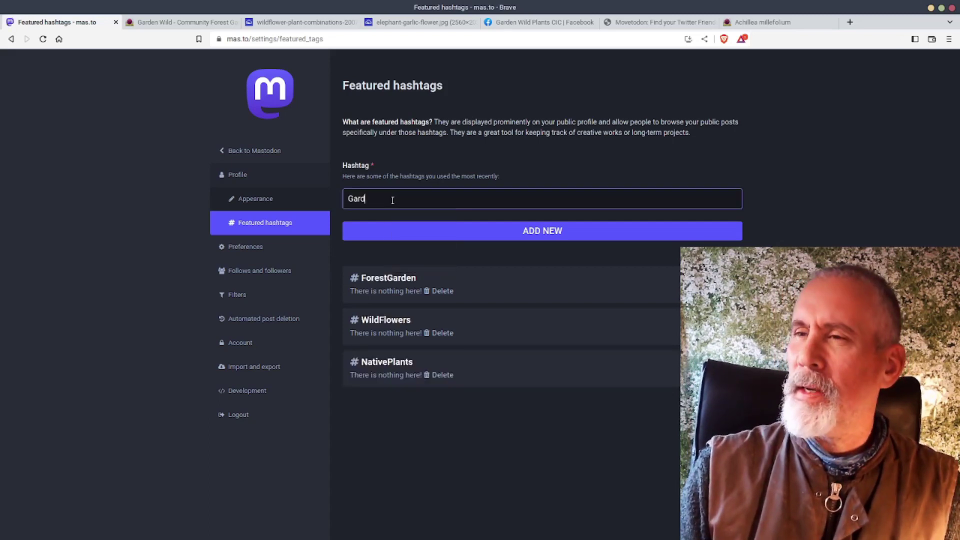
pyautogui.write('ening')
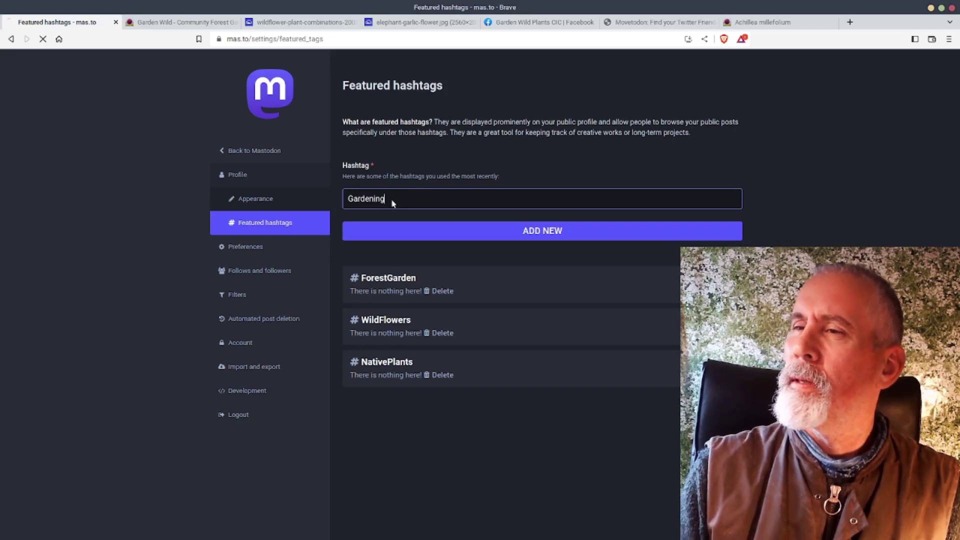
pyautogui.press('Return')
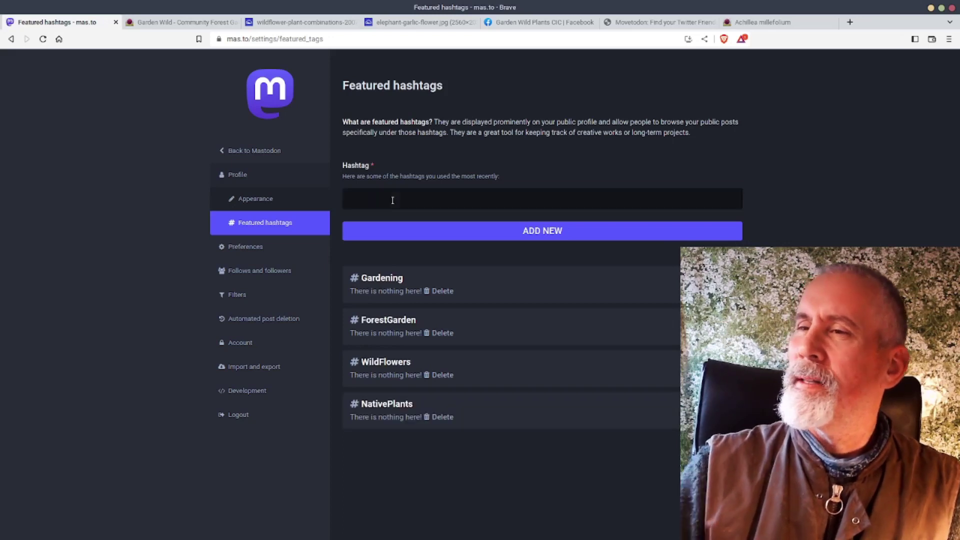
pyautogui.click(372, 231)
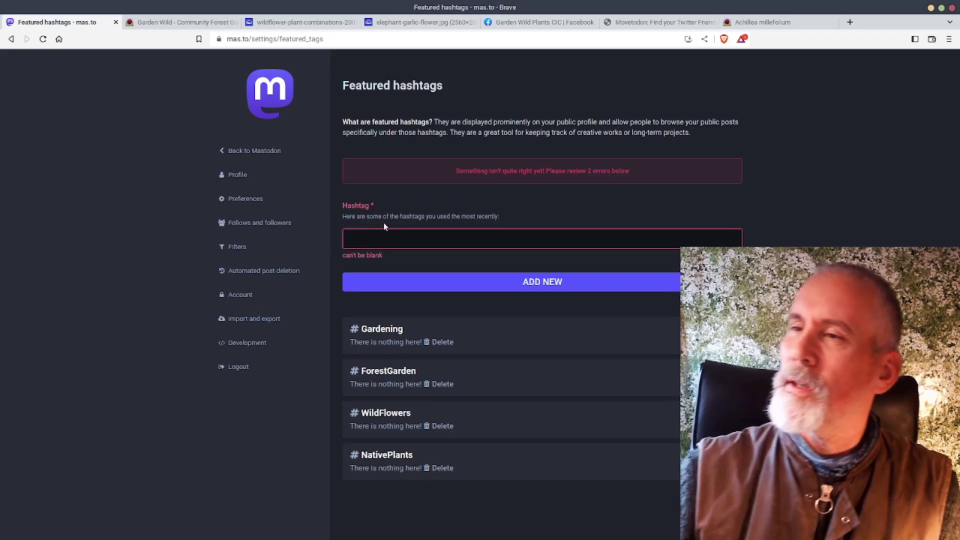
pyautogui.click(383, 231)
pyautogui.write('FoodForest')
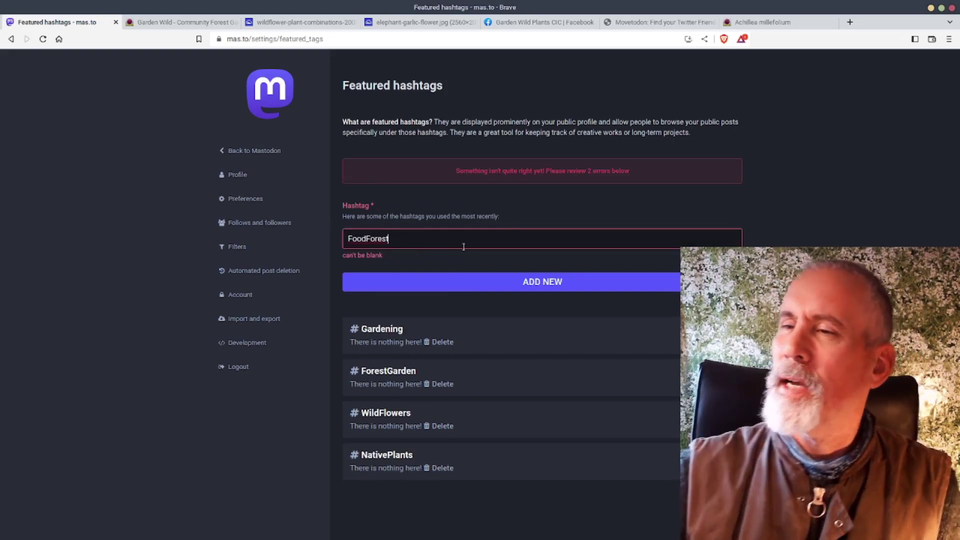
pyautogui.click(446, 287)
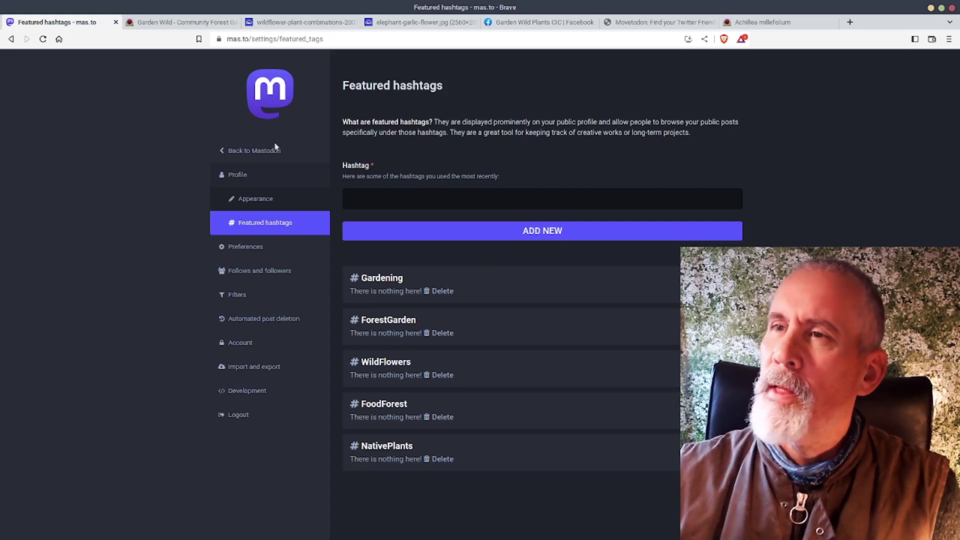
# Select the '#Introduction' item near the top of mastodon.md, then return to Mastodon's home page.
pyautogui.click(257, 157)
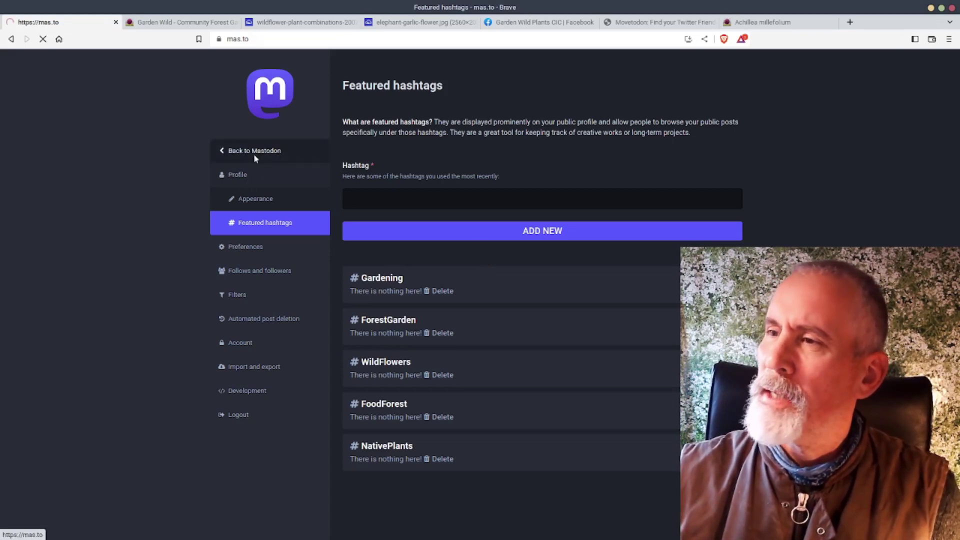
pyautogui.hotkey('alt', 'Tab')
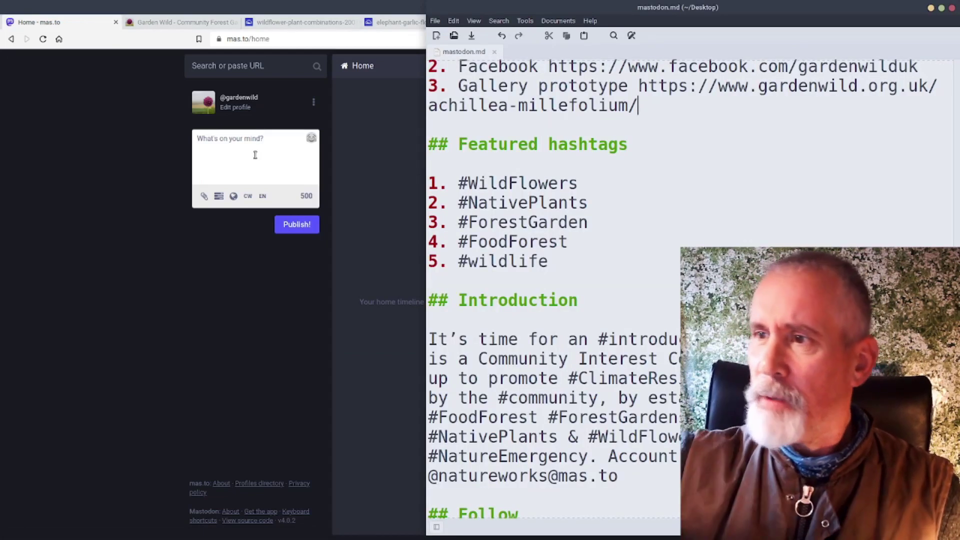
pyautogui.scroll(7, 633, 314)
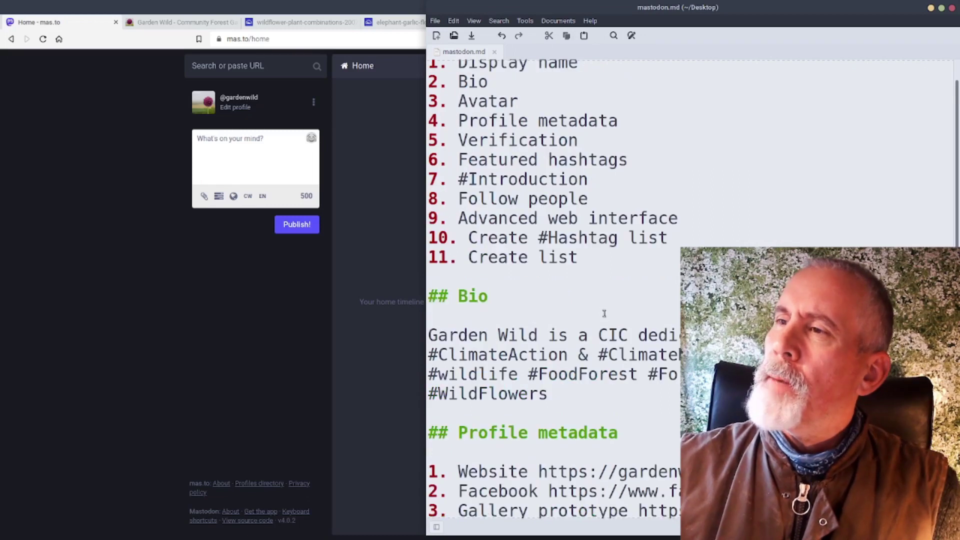
pyautogui.click(590, 182)
pyautogui.moveTo(590, 182); pyautogui.dragTo(455, 183)
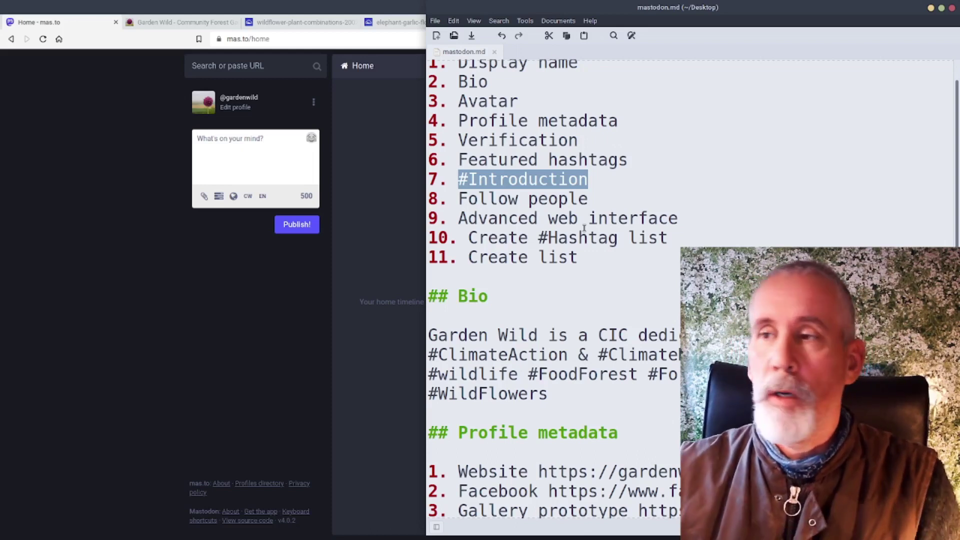
pyautogui.click(284, 307)
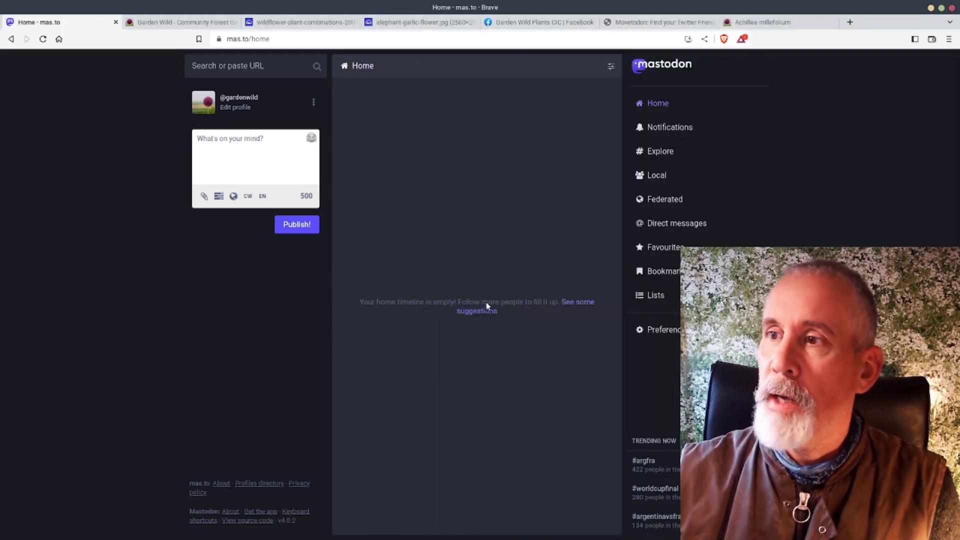
# Copy the Introduction paragraph from the notes into a new post and publish it.
pyautogui.hotkey('alt', 'Tab')
pyautogui.scroll(-6, 661, 327)
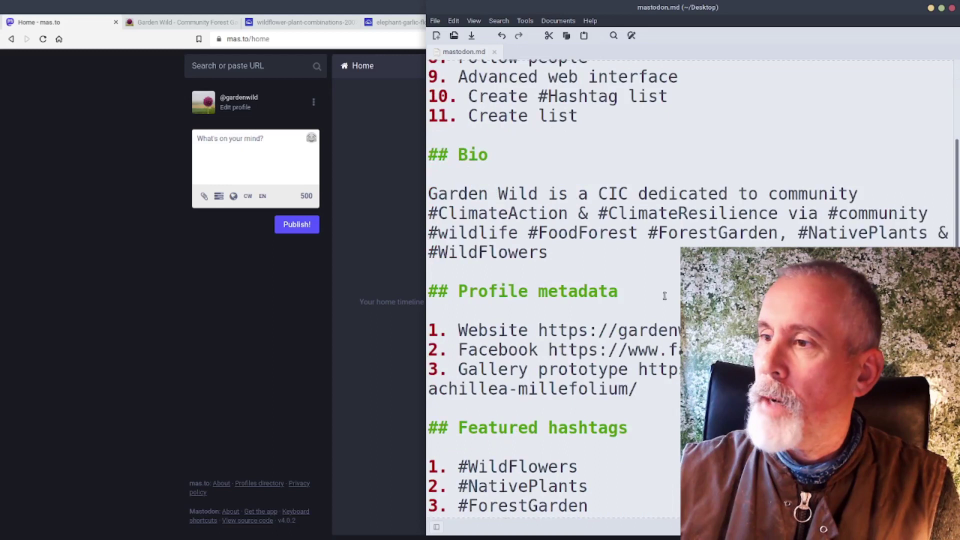
pyautogui.scroll(-3, 661, 327)
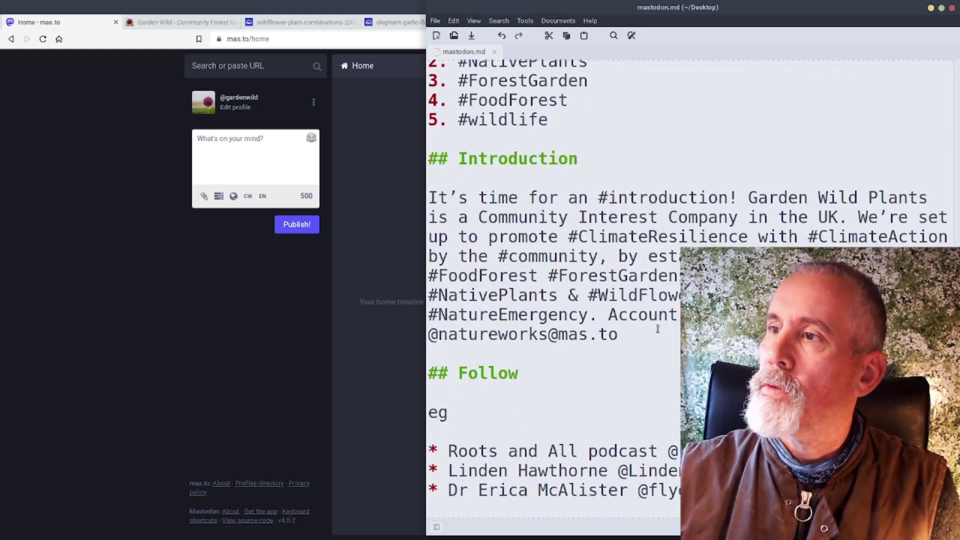
pyautogui.scroll(1, 659, 328)
pyautogui.moveTo(625, 382); pyautogui.dragTo(405, 248)
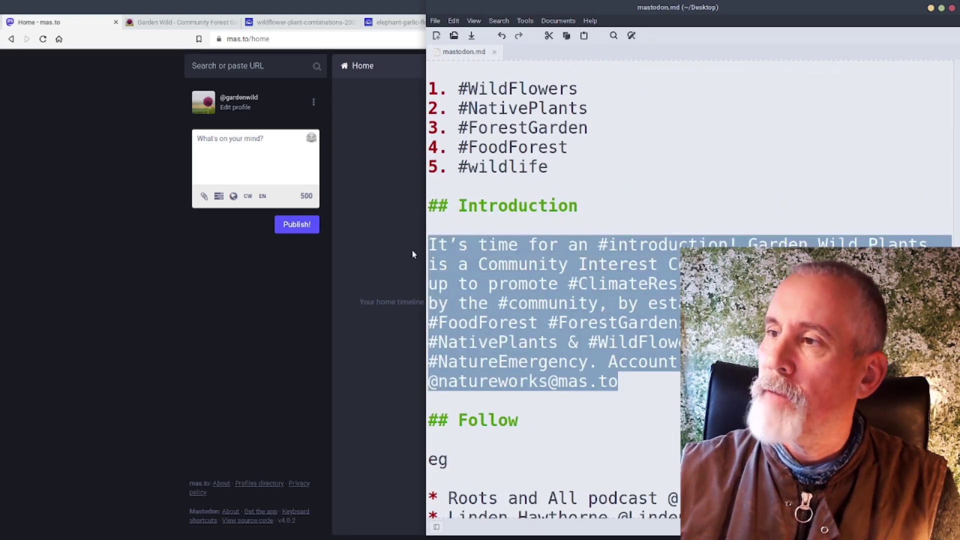
pyautogui.click(242, 156)
pyautogui.hotkey('ctrl', 'v')
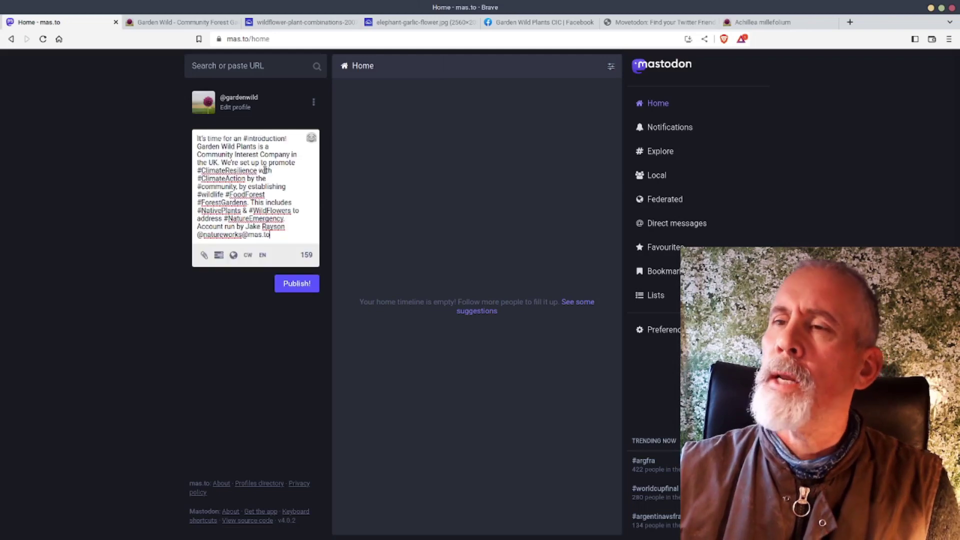
pyautogui.click(292, 283)
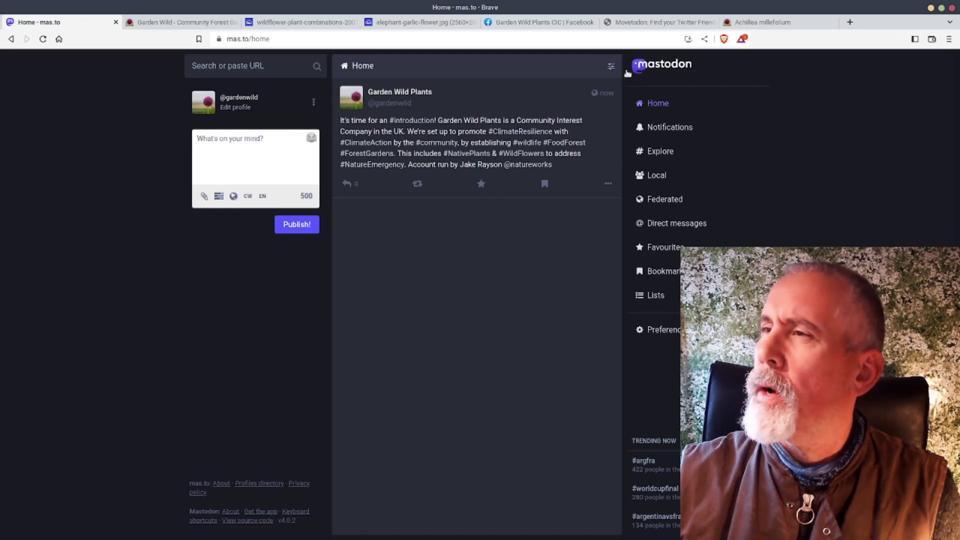
# Pin the published introduction post to the profile from its options menu.
pyautogui.click(611, 66)
pyautogui.click(608, 252)
pyautogui.click(550, 284)
pyautogui.click(608, 252)
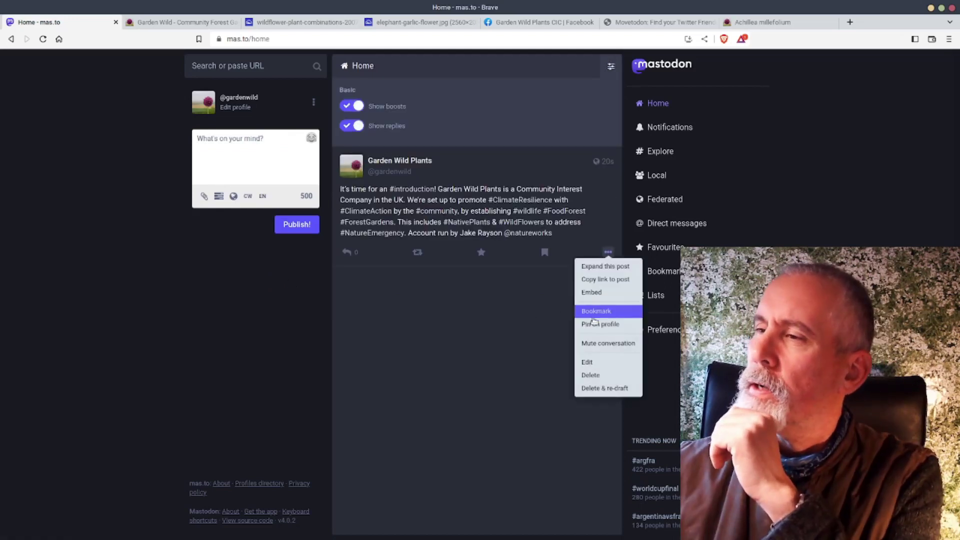
pyautogui.click(594, 325)
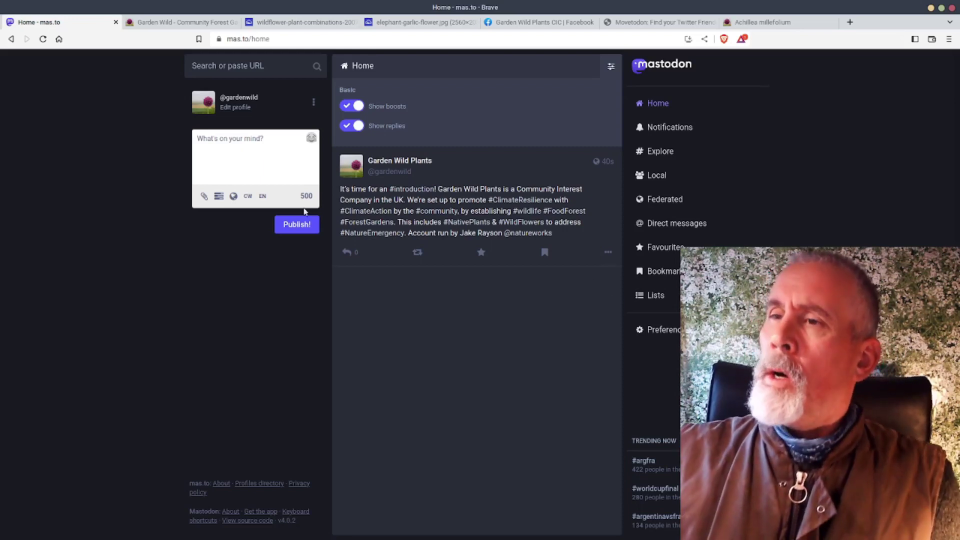
# Go back to the mastodon.md notes, review them, and clear the Introduction paragraph selection.
pyautogui.hotkey('alt', 'Tab')
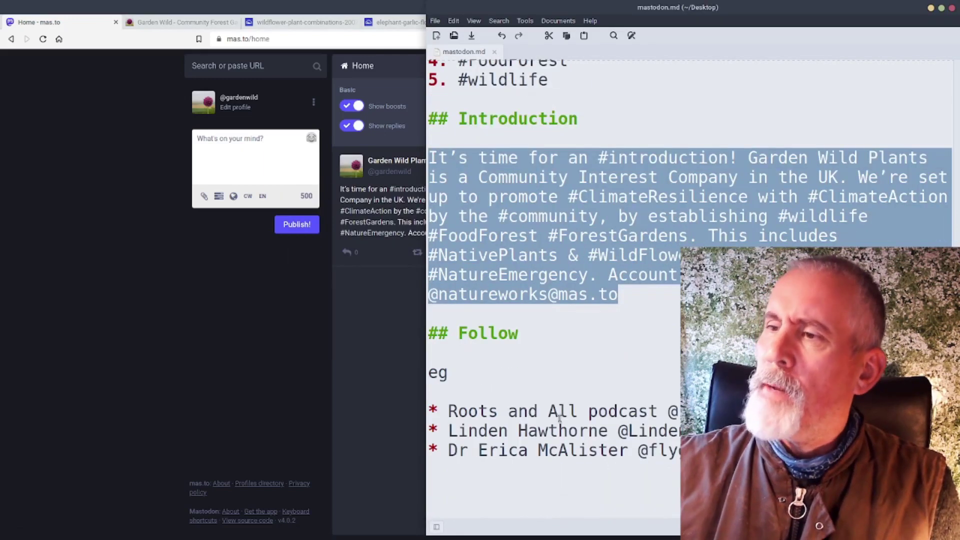
pyautogui.scroll(5, 638, 324)
pyautogui.scroll(6, 638, 327)
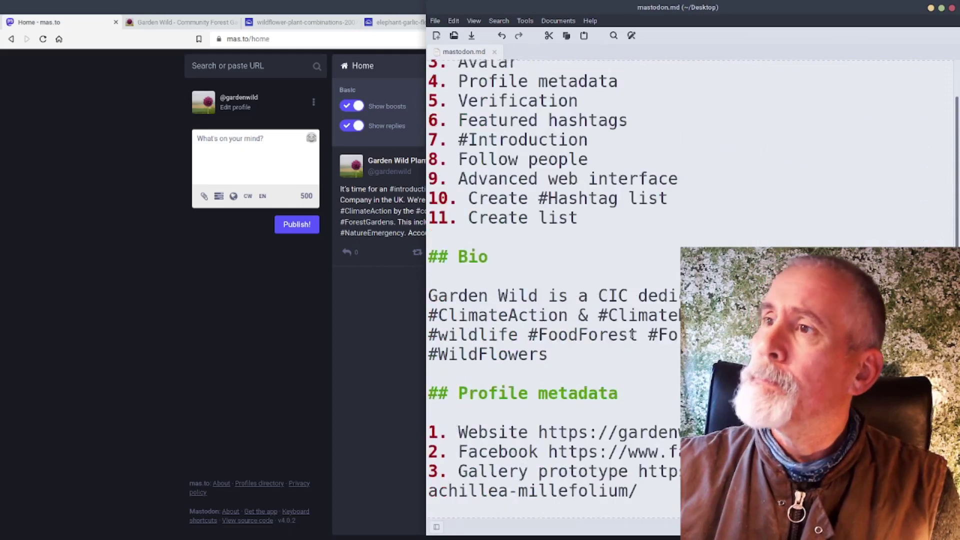
pyautogui.scroll(-3, 627, 330)
pyautogui.scroll(-7, 620, 325)
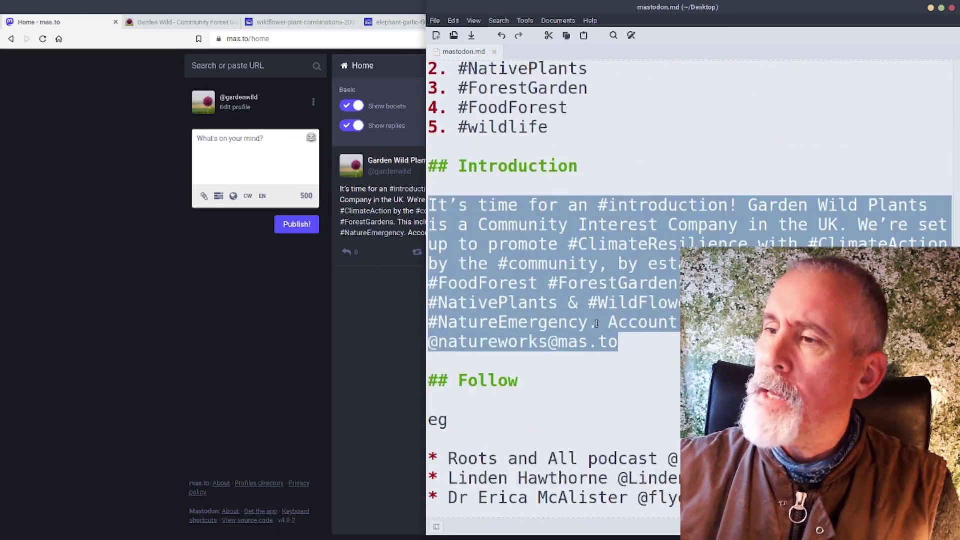
pyautogui.press('Right')
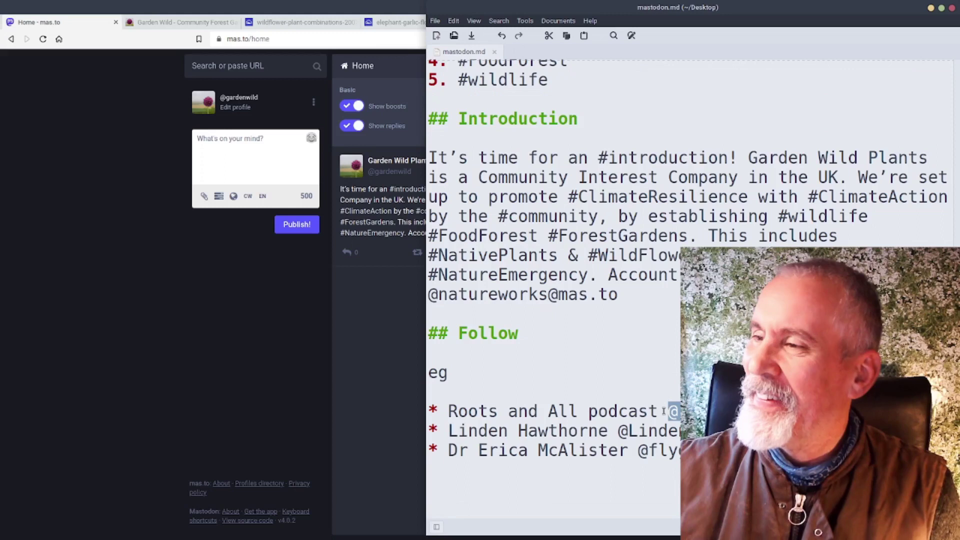
# Search Mastodon for the pasted Roots and All podcast handle.
pyautogui.click(129, 311)
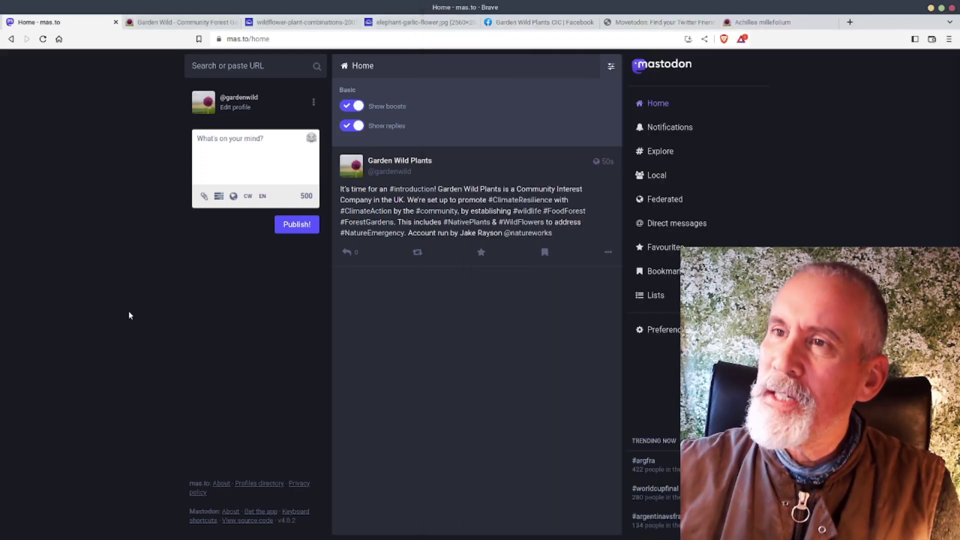
pyautogui.click(239, 70)
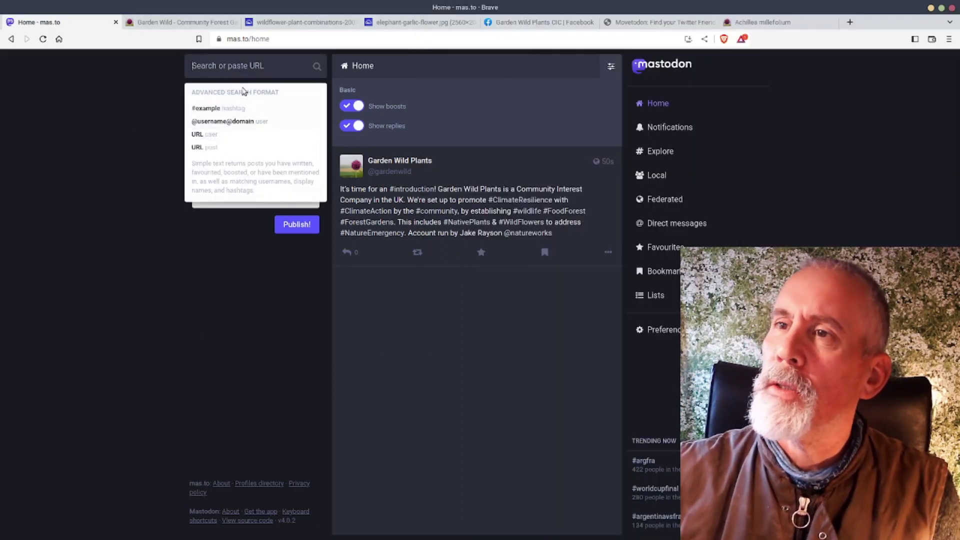
pyautogui.hotkey('ctrl', 'v')
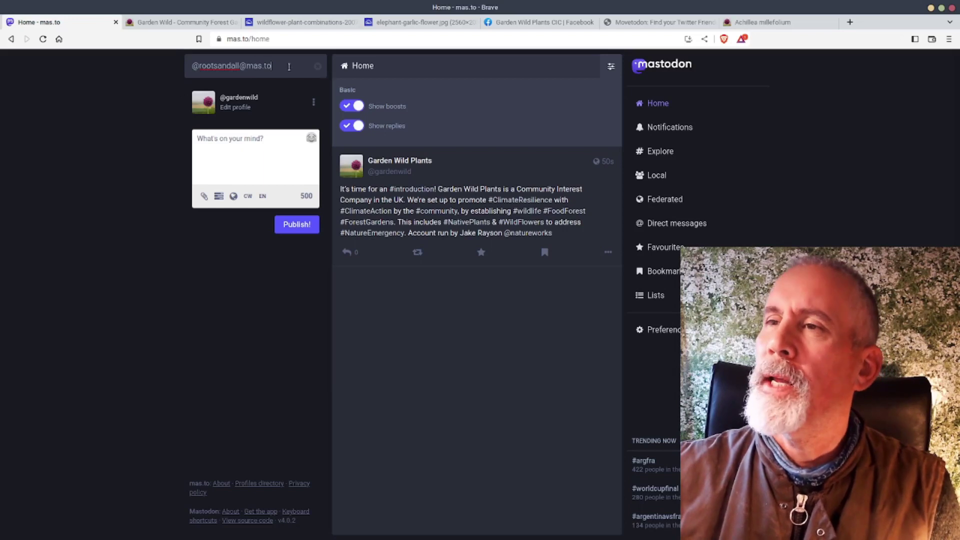
pyautogui.hotkey('ctrl', 'a')
pyautogui.hotkey('ctrl', 'c')
pyautogui.press('BackSpace')
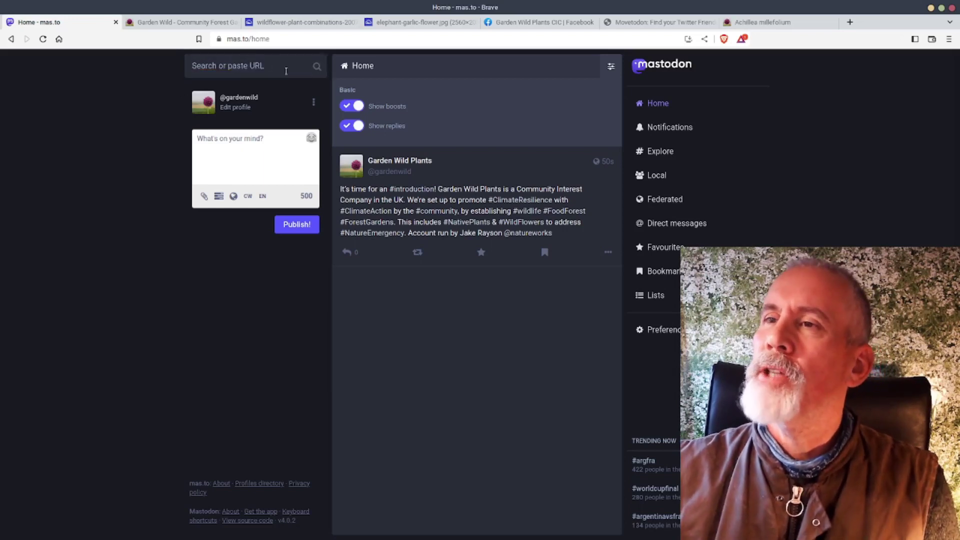
pyautogui.click(277, 68)
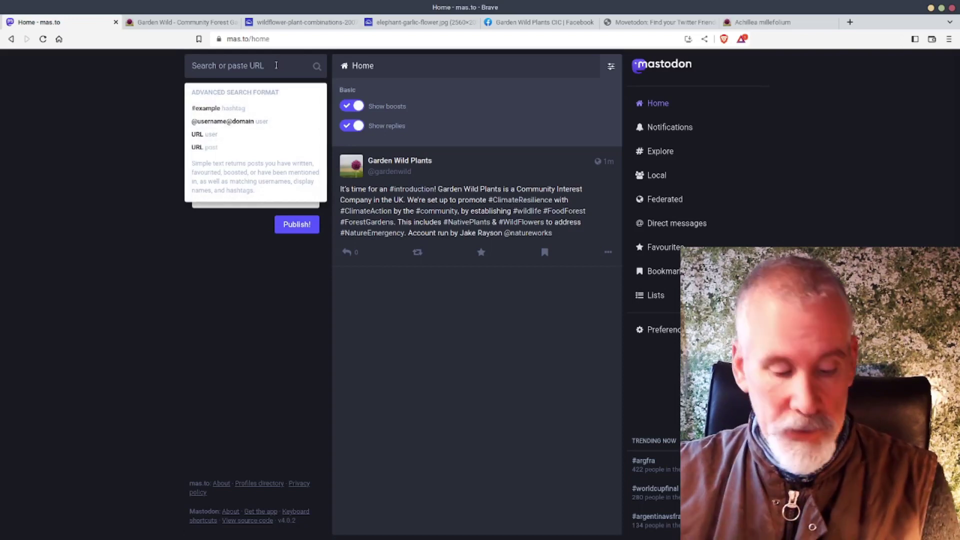
pyautogui.hotkey('ctrl', 'v')
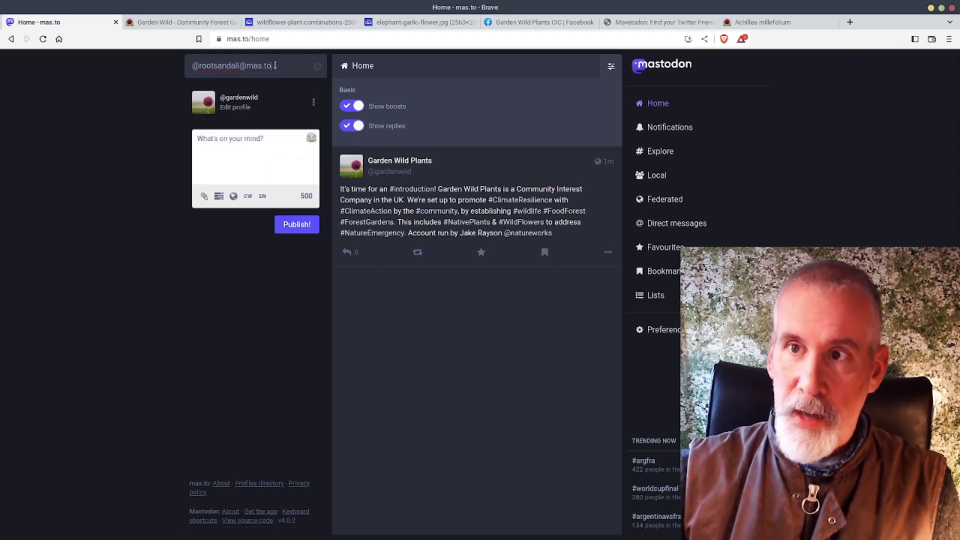
pyautogui.press('Return')
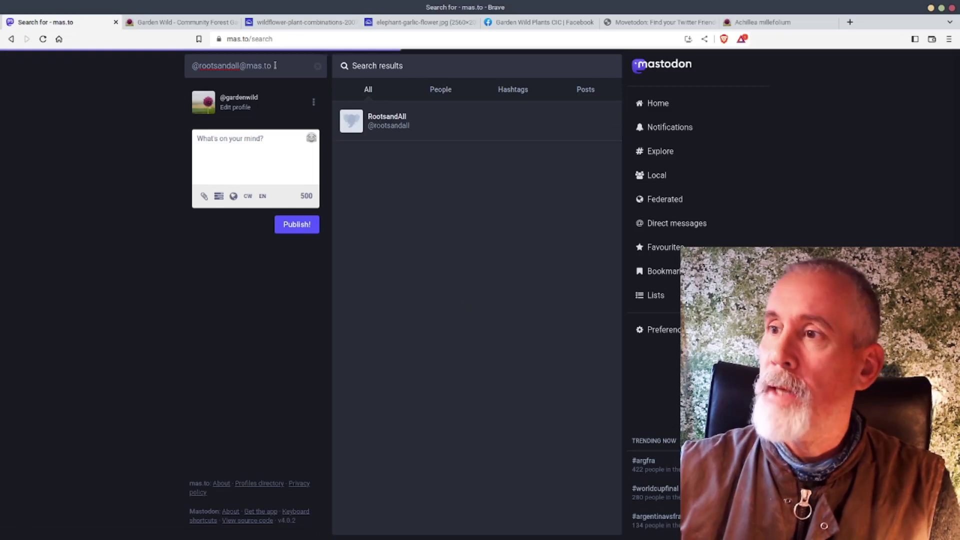
# Follow the RootsandAll account and return to the search results.
pyautogui.click(380, 116)
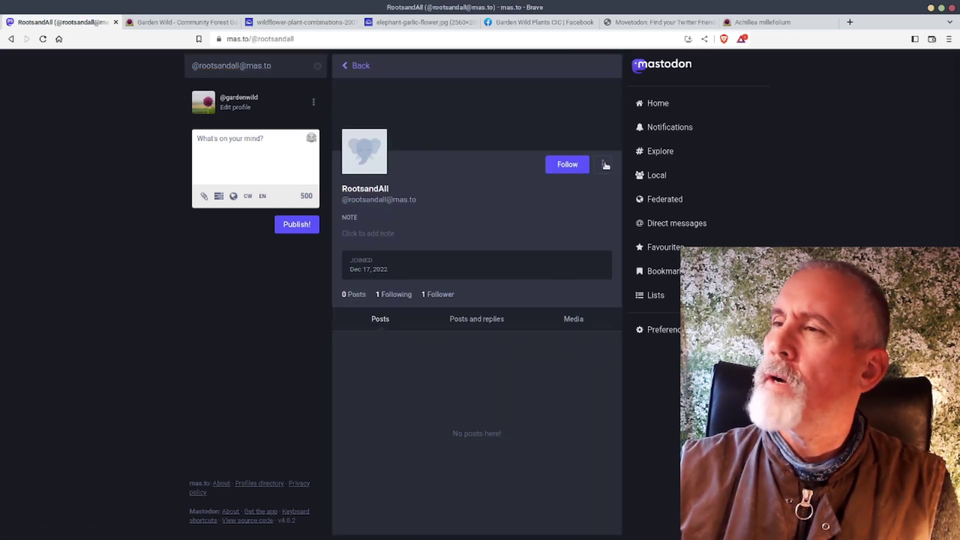
pyautogui.click(561, 165)
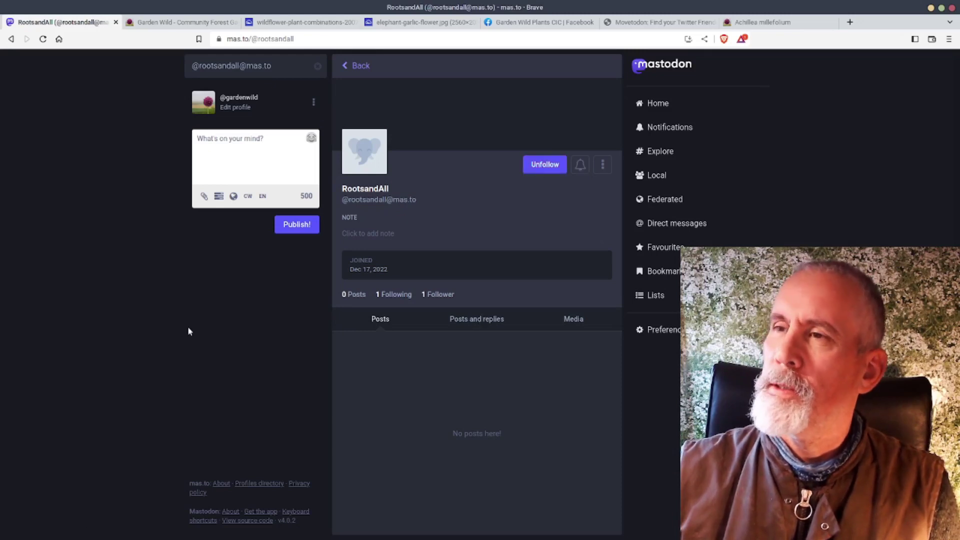
pyautogui.click(355, 67)
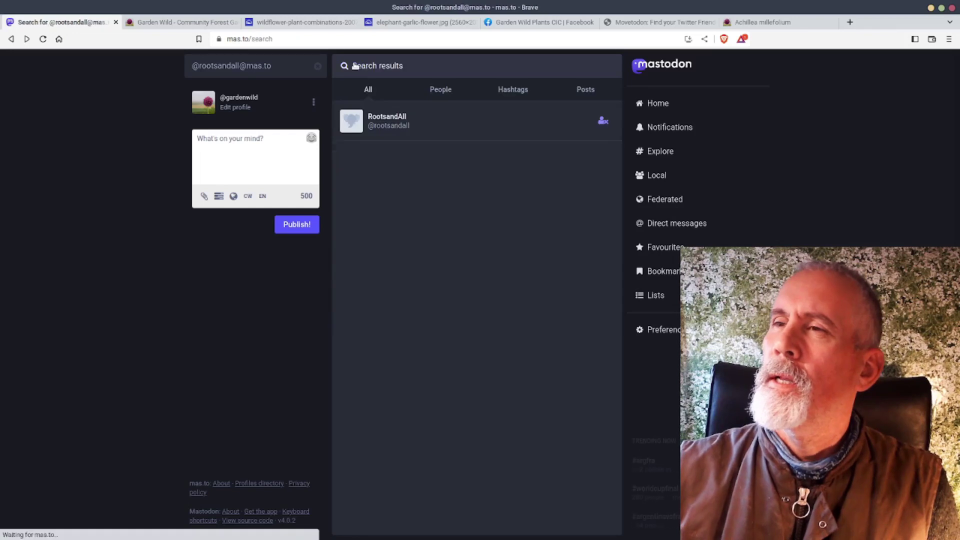
# Copy the second account handle from the mastodon.md Follow list.
pyautogui.click(318, 67)
pyautogui.hotkey('alt', 'Tab')
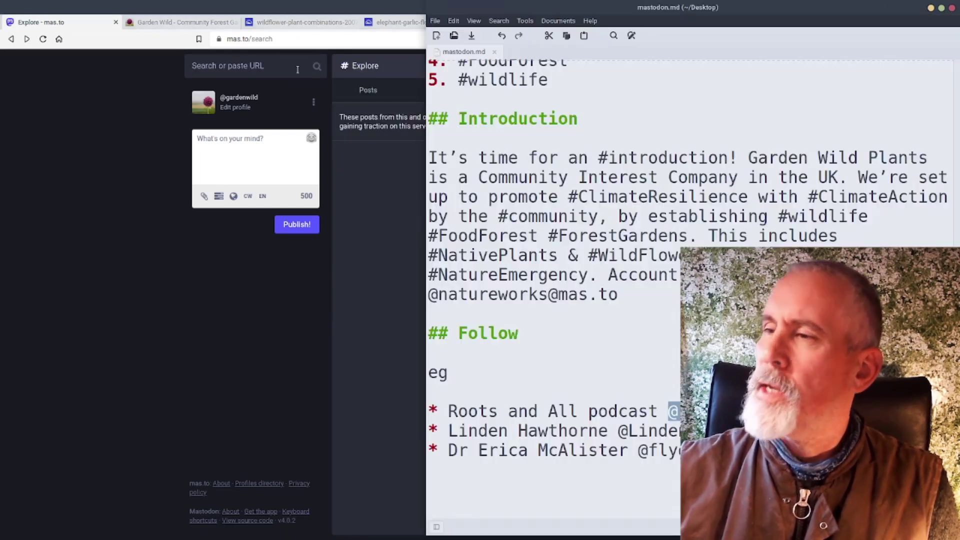
pyautogui.moveTo(620, 433); pyautogui.dragTo(780, 431)
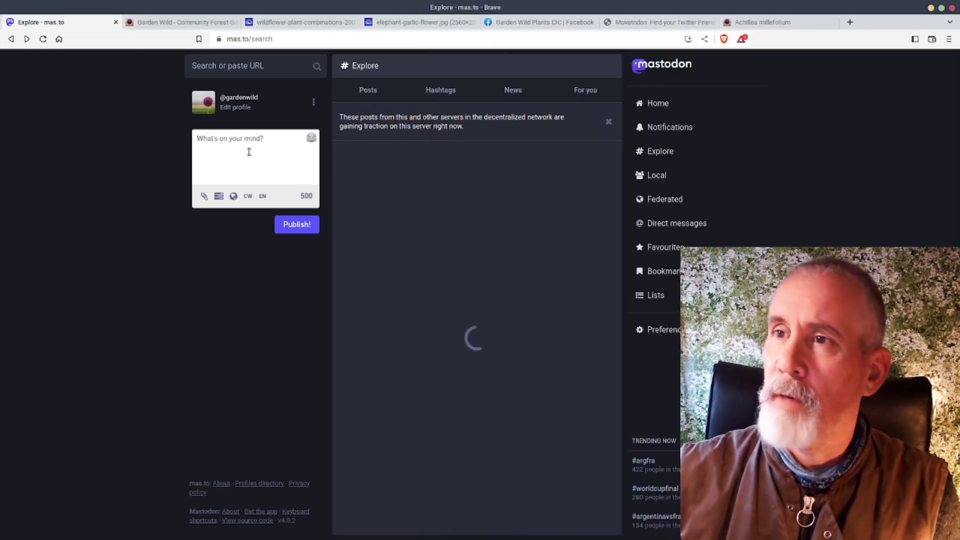
pyautogui.click(248, 151)
pyautogui.hotkey('ctrl', 'v')
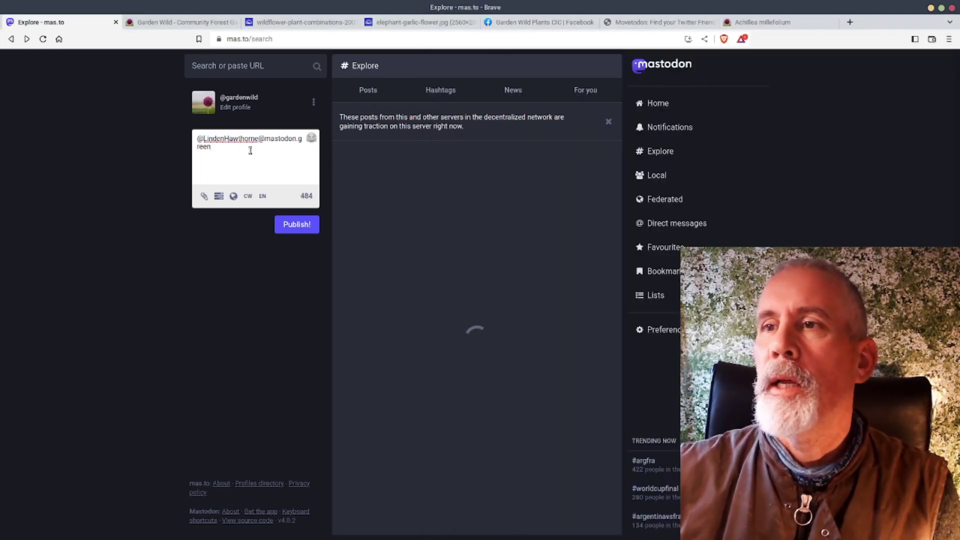
pyautogui.hotkey('ctrl', 'a')
pyautogui.hotkey('ctrl', 'x')
# Search the second handle in Mastodon and follow the found account.
pyautogui.click(241, 70)
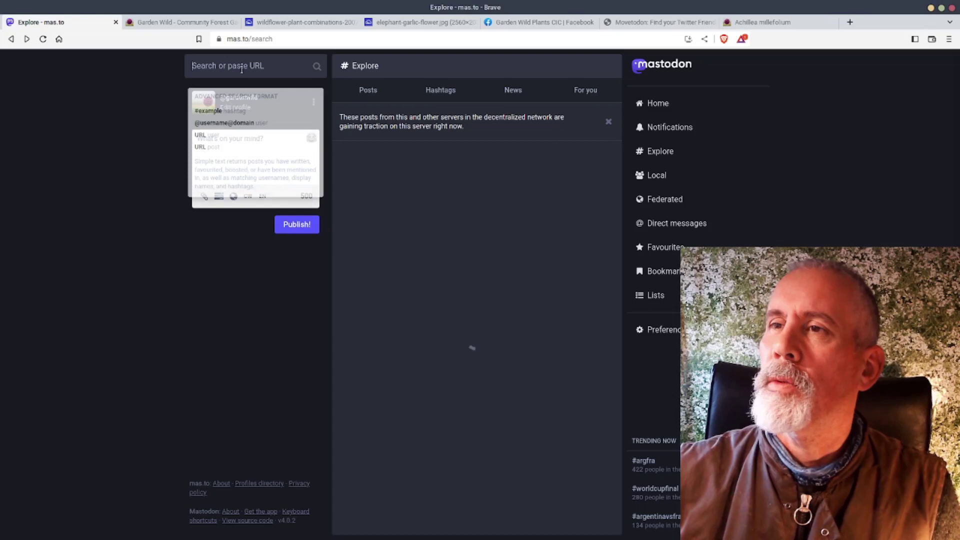
pyautogui.hotkey('ctrl', 'v')
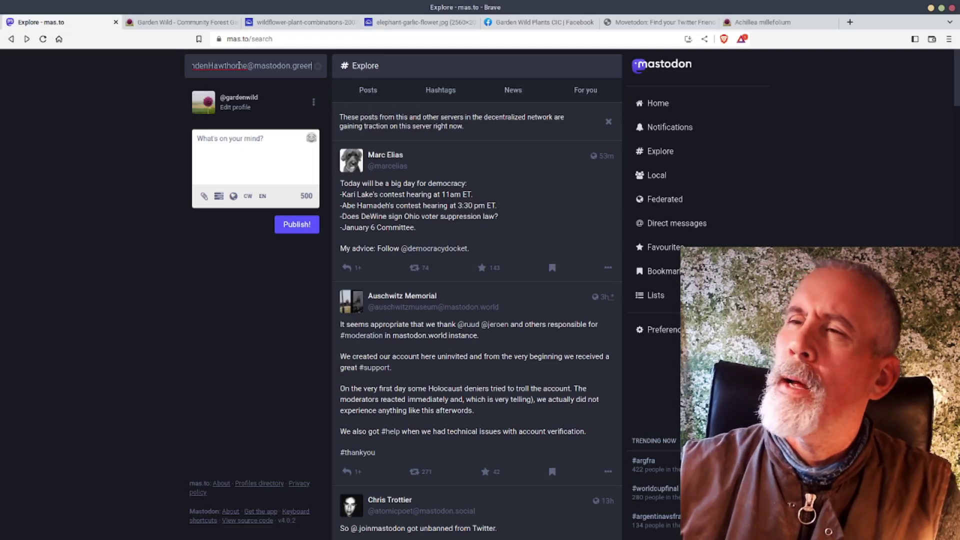
pyautogui.press('Return')
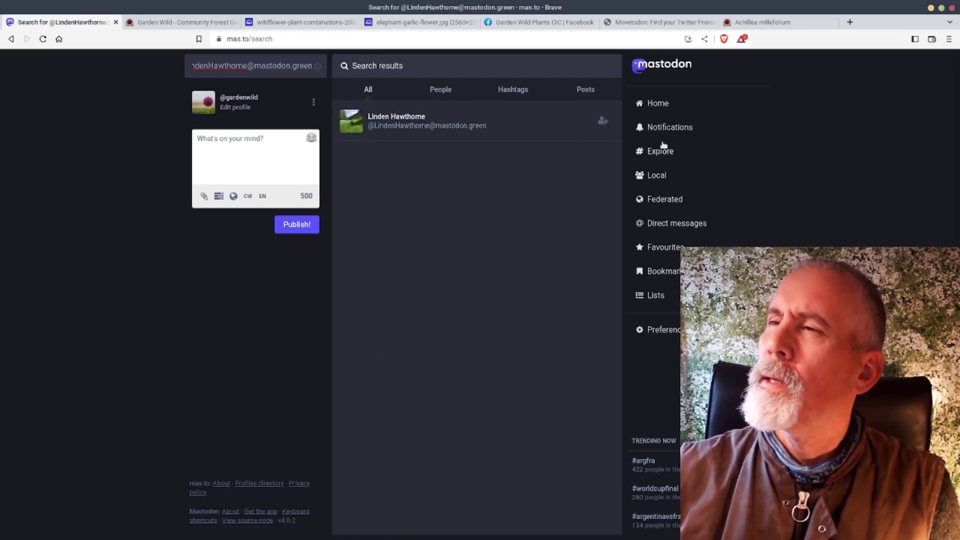
pyautogui.click(603, 121)
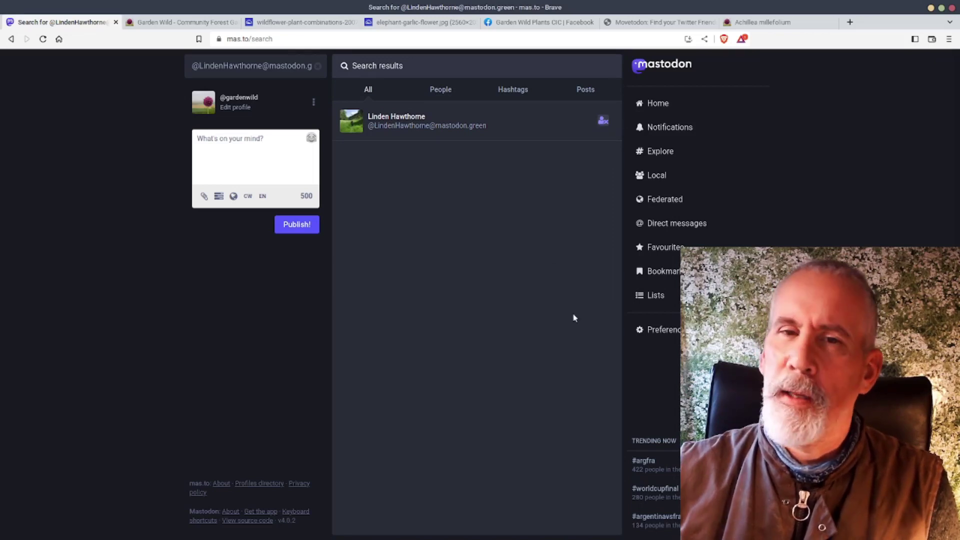
pyautogui.hotkey('alt', 'Tab')
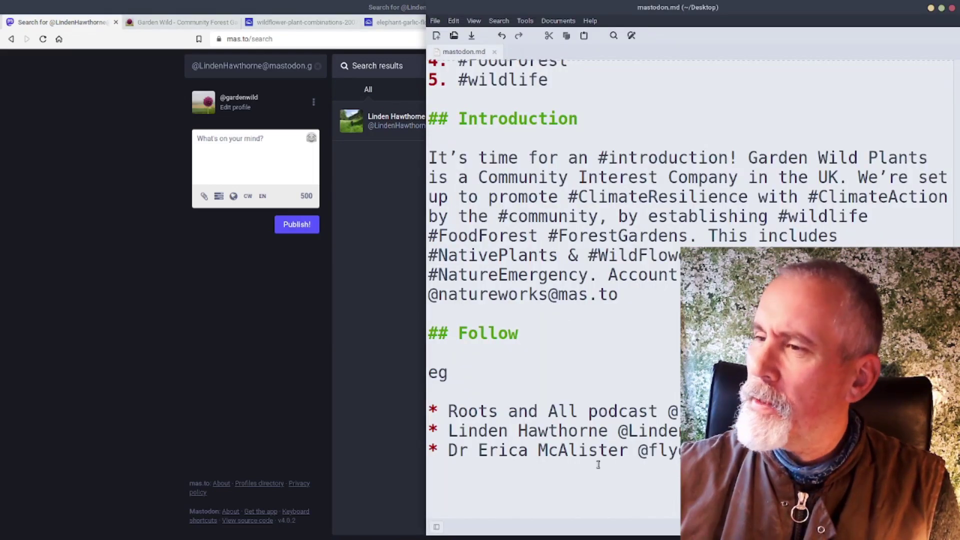
# Copy the third handle from the notes, search it in Mastodon, and follow that account.
pyautogui.moveTo(638, 451); pyautogui.dragTo(726, 450)
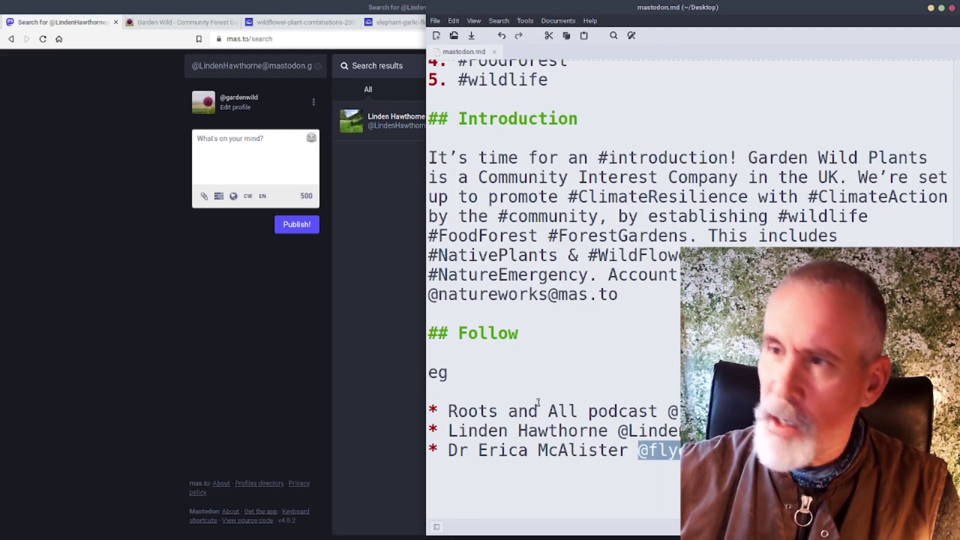
pyautogui.click(278, 238)
pyautogui.click(279, 73)
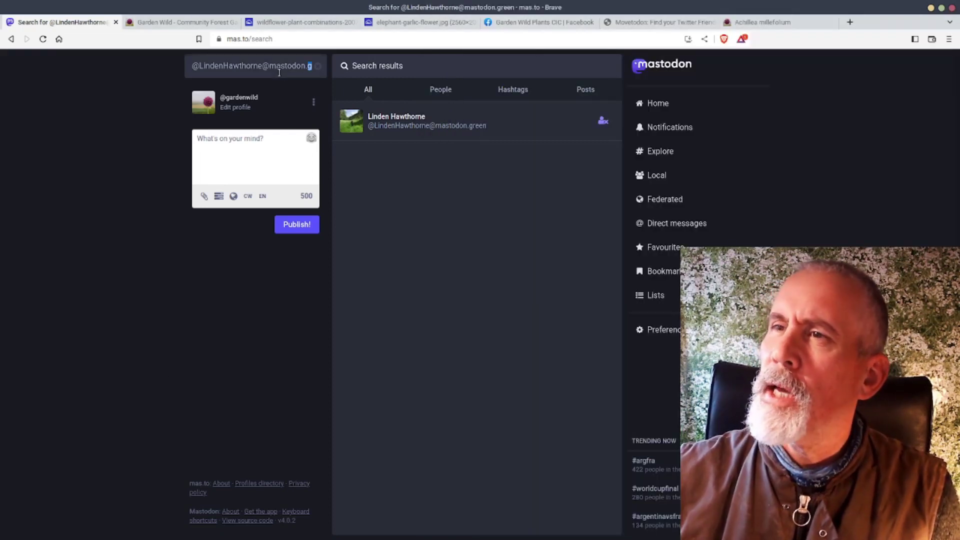
pyautogui.tripleClick(278, 73)
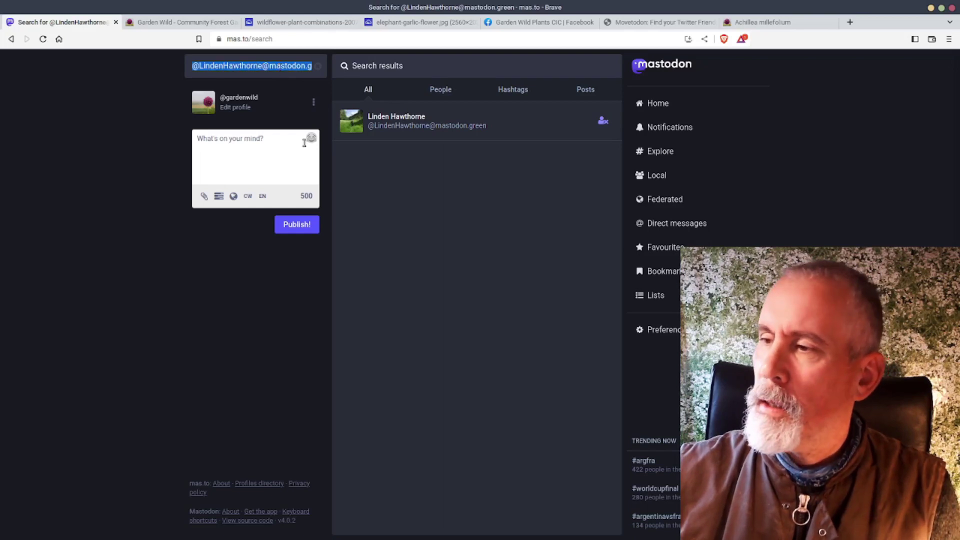
pyautogui.hotkey('alt', 'Tab')
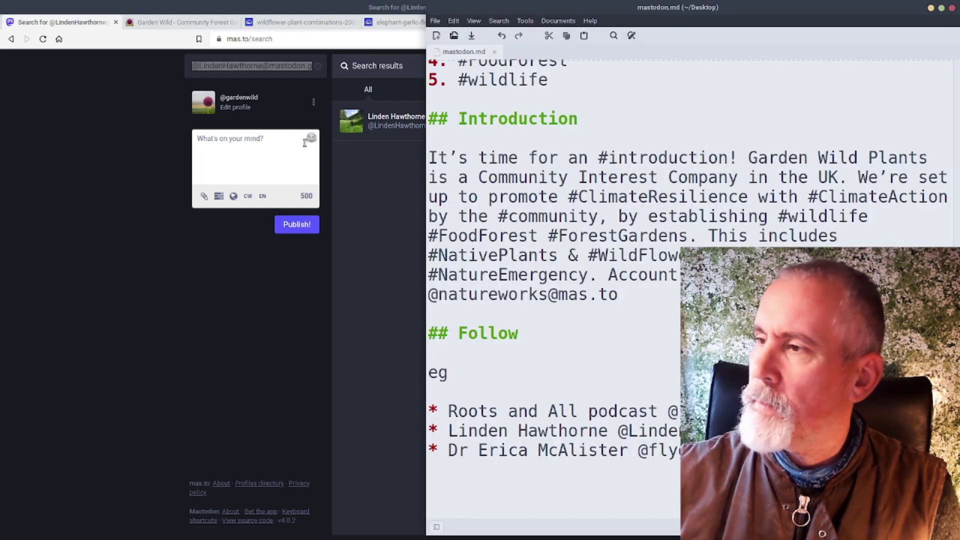
pyautogui.hotkey('alt', 'Tab')
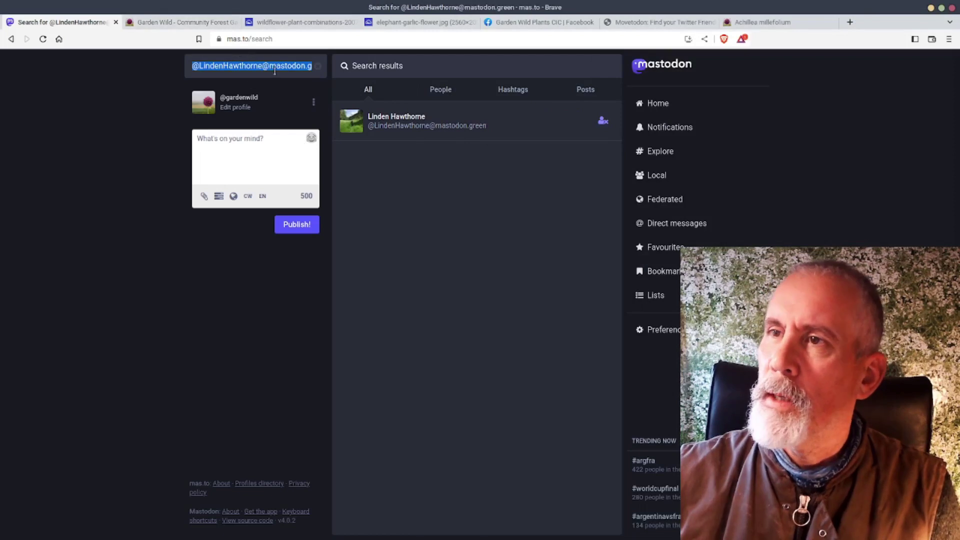
pyautogui.hotkey('ctrl', 'v')
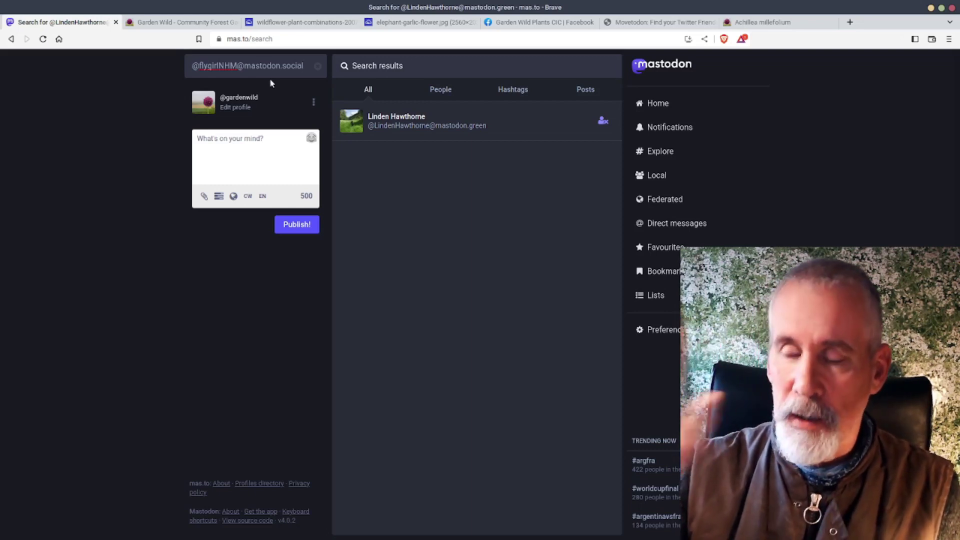
pyautogui.press('Return')
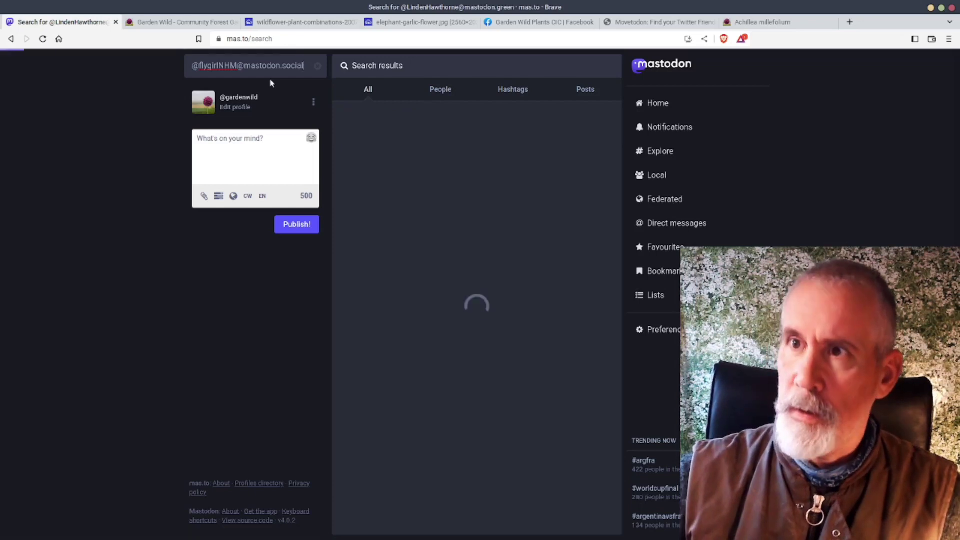
pyautogui.click(603, 121)
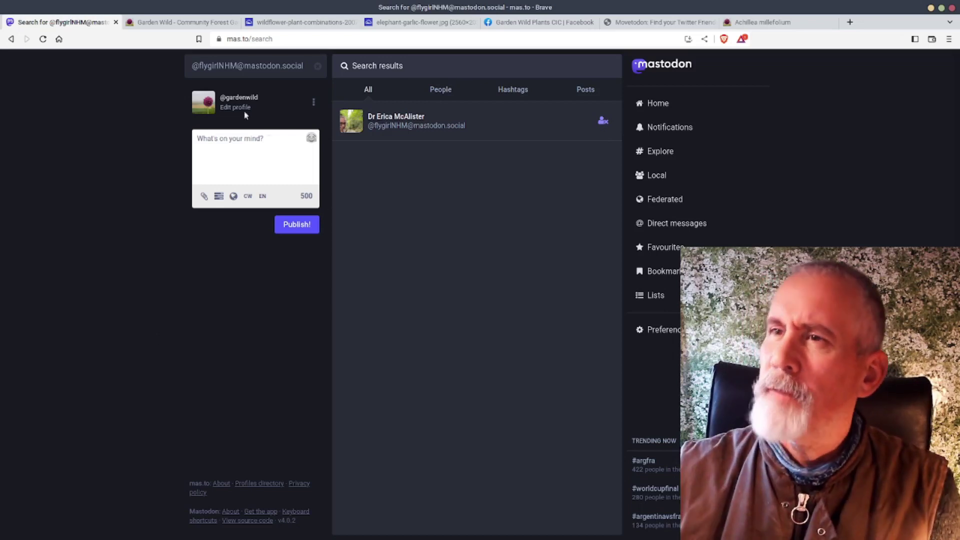
# Clear the finished account search and load the Home timeline.
pyautogui.click(318, 66)
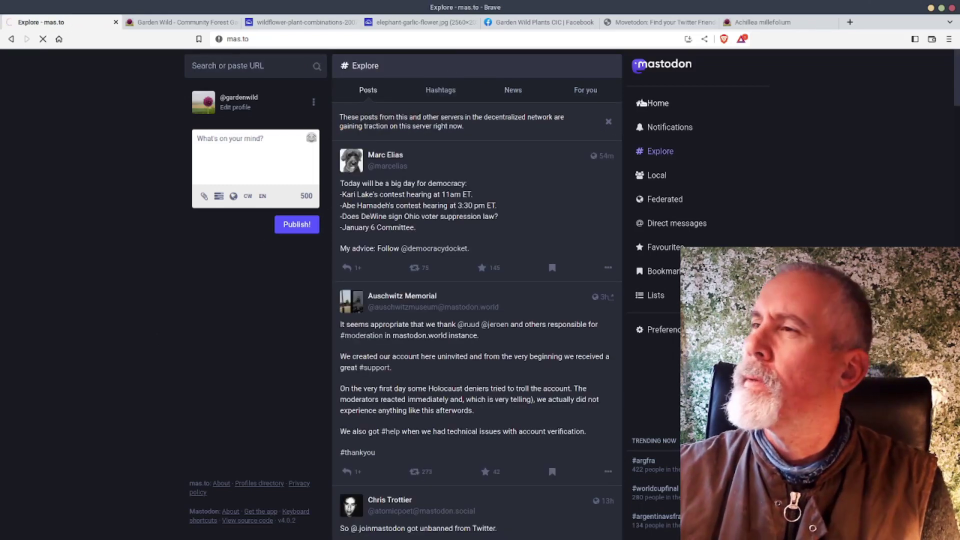
pyautogui.click(651, 105)
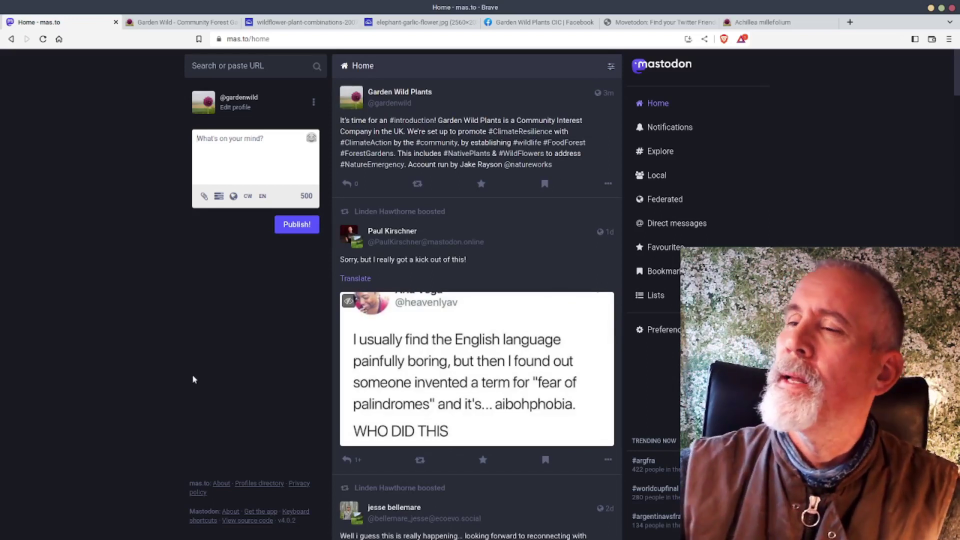
# Enable the advanced web interface in Appearance preferences, save, and return to Mastodon.
pyautogui.hotkey('alt', 'Tab')
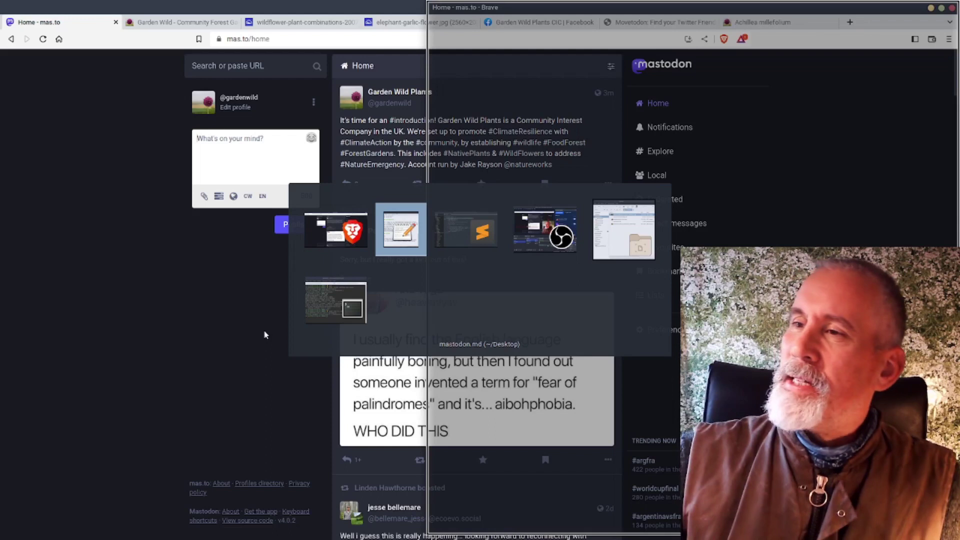
pyautogui.scroll(10, 550, 300)
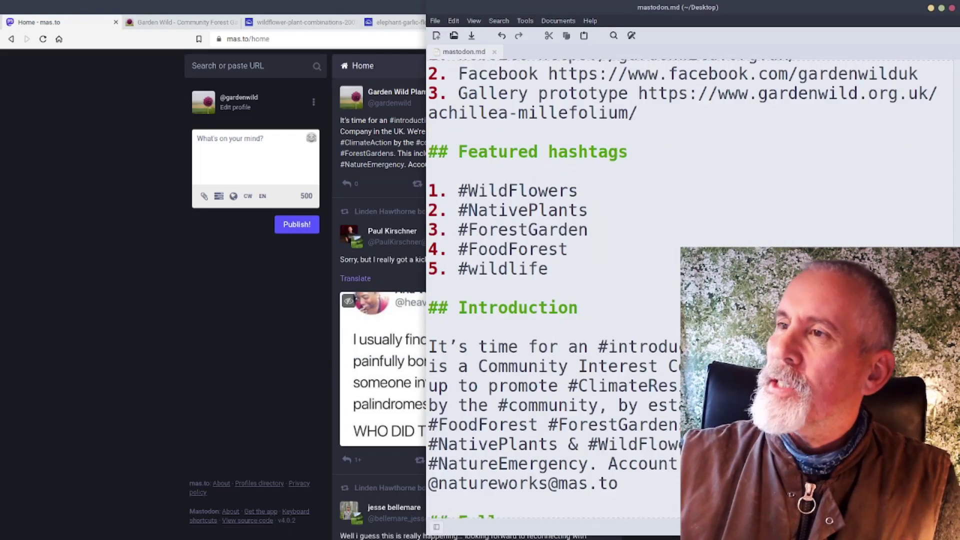
pyautogui.scroll(2, 550, 250)
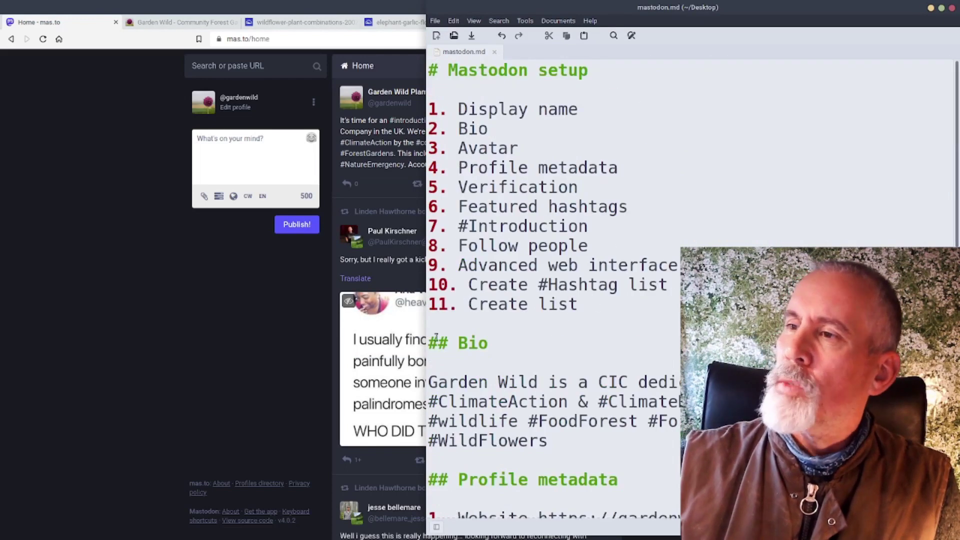
pyautogui.click(190, 400)
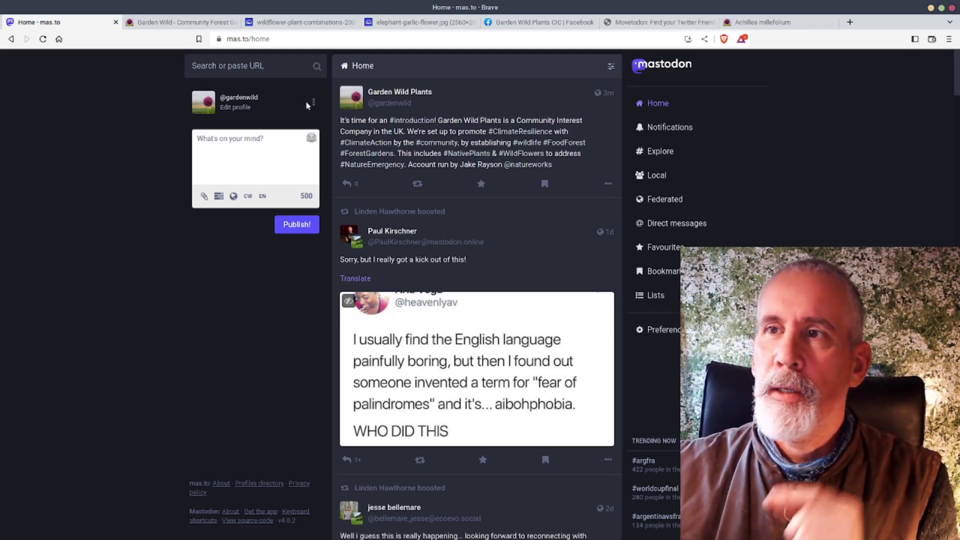
pyautogui.click(244, 107)
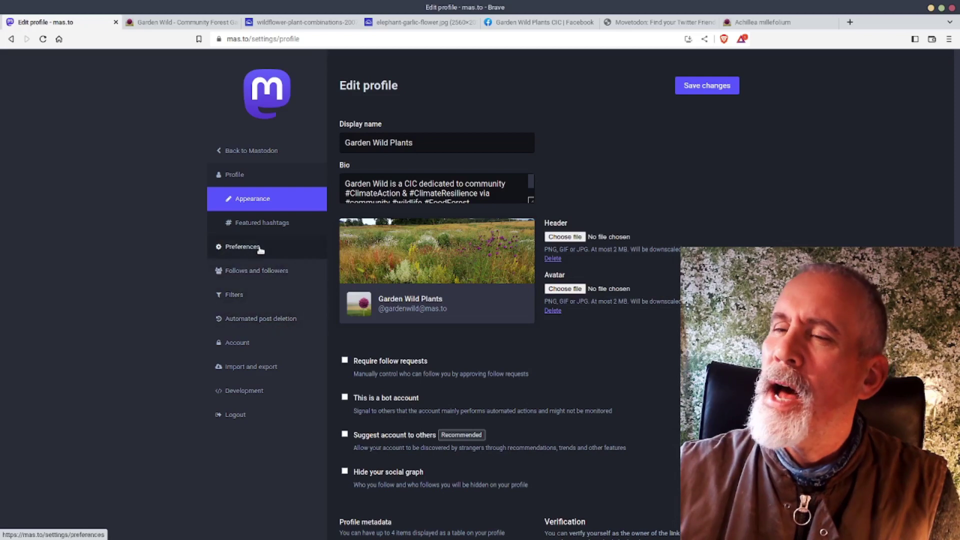
pyautogui.click(259, 247)
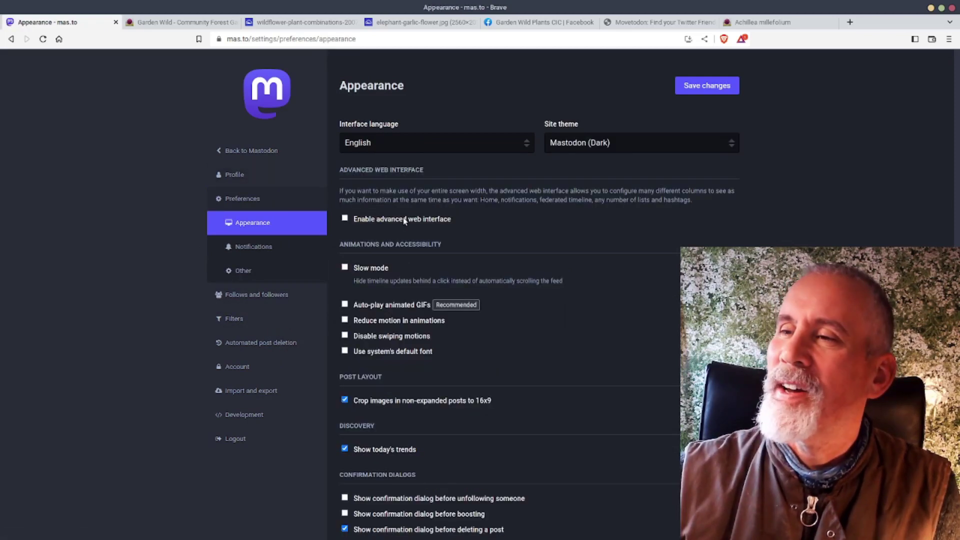
pyautogui.click(404, 220)
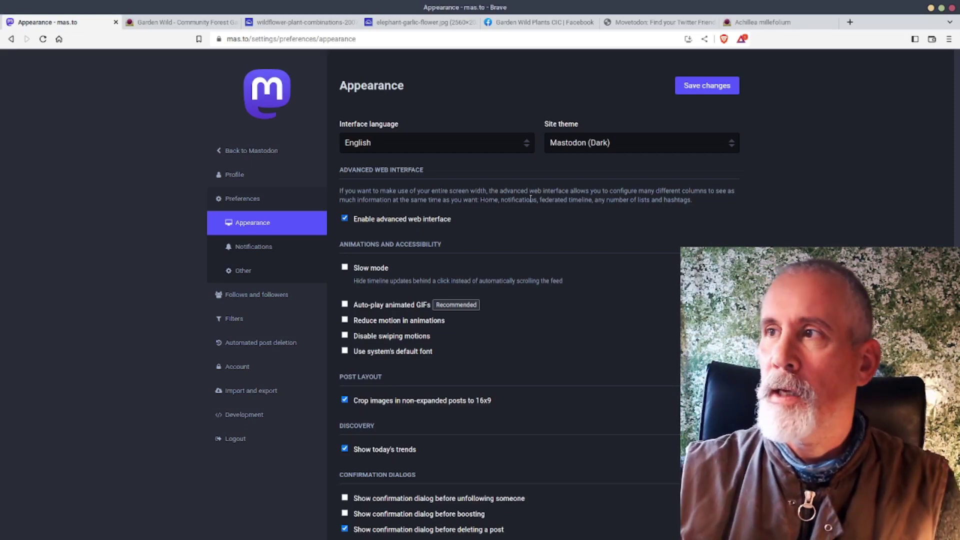
pyautogui.click(710, 92)
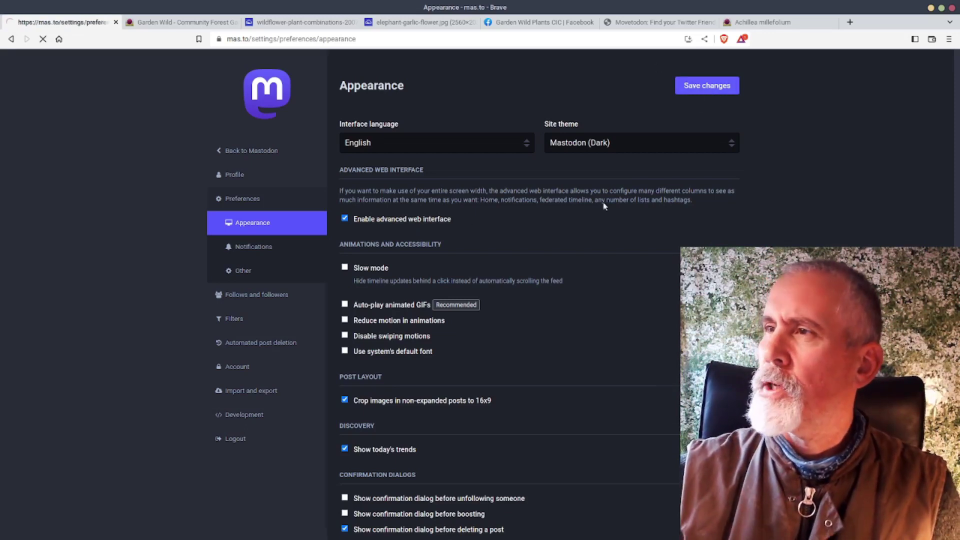
pyautogui.click(254, 151)
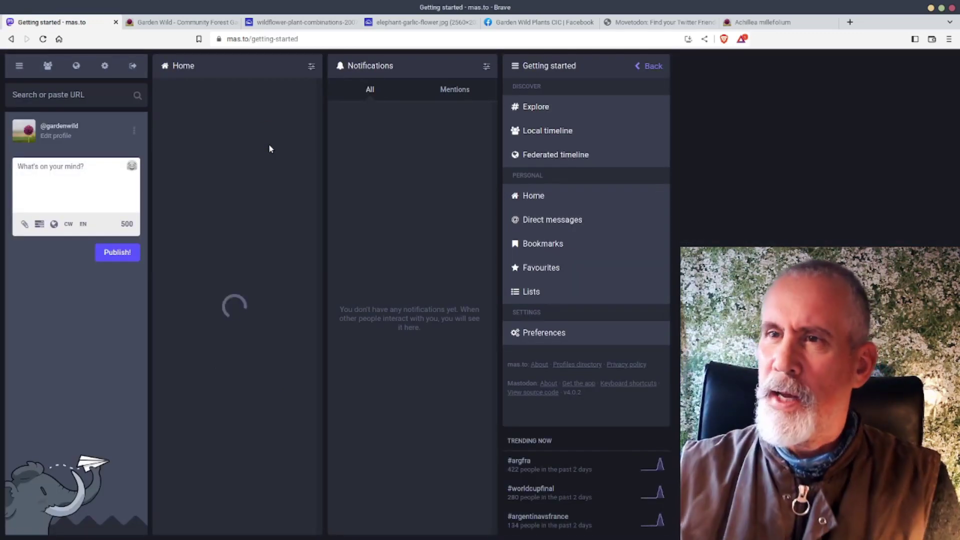
# Recheck the mastodon.md setup checklist, then begin a new Mastodon search.
pyautogui.hotkey('alt', 'Tab')
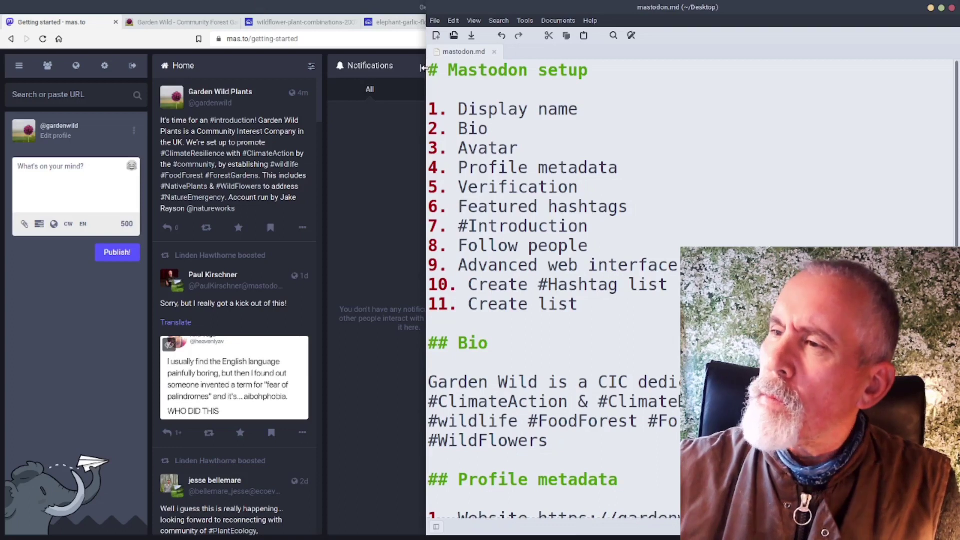
pyautogui.hotkey('alt', 'Tab')
pyautogui.click(64, 95)
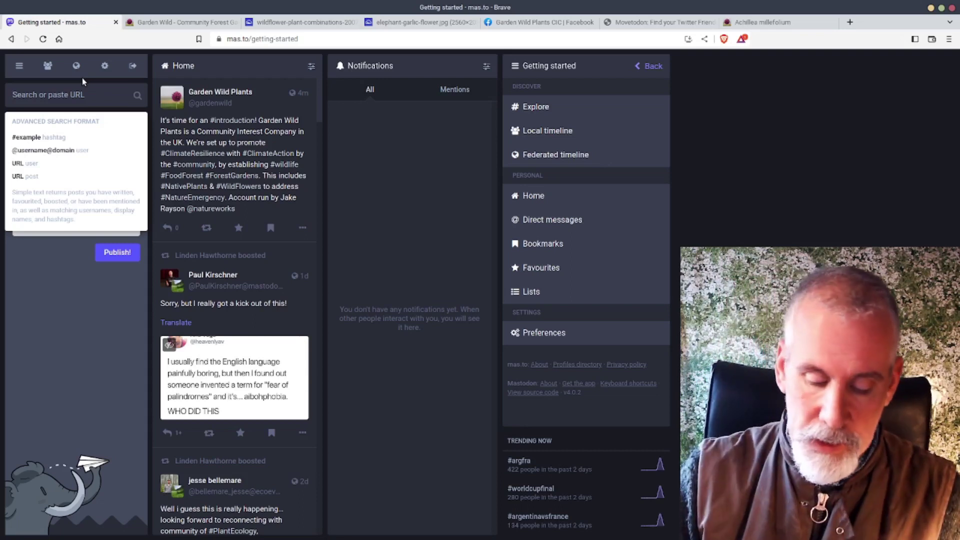
# Search #Mosstodon, open its hashtag timeline as a column, and pin it.
pyautogui.write('#Mos')
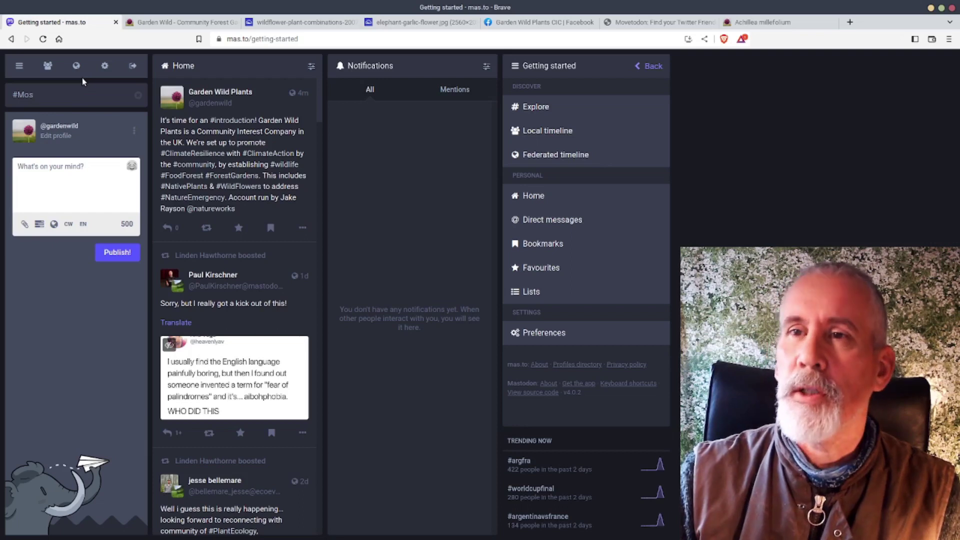
pyautogui.write('s')
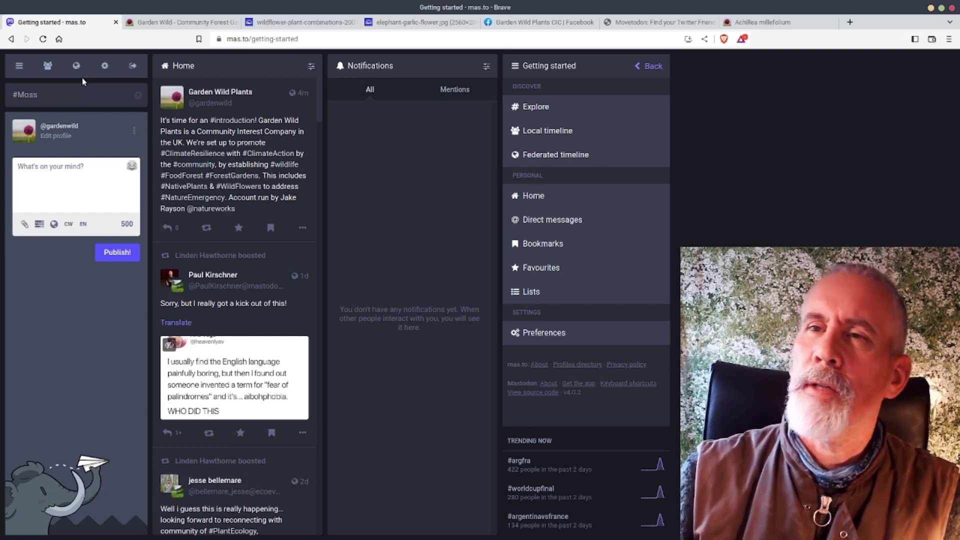
pyautogui.write('todon')
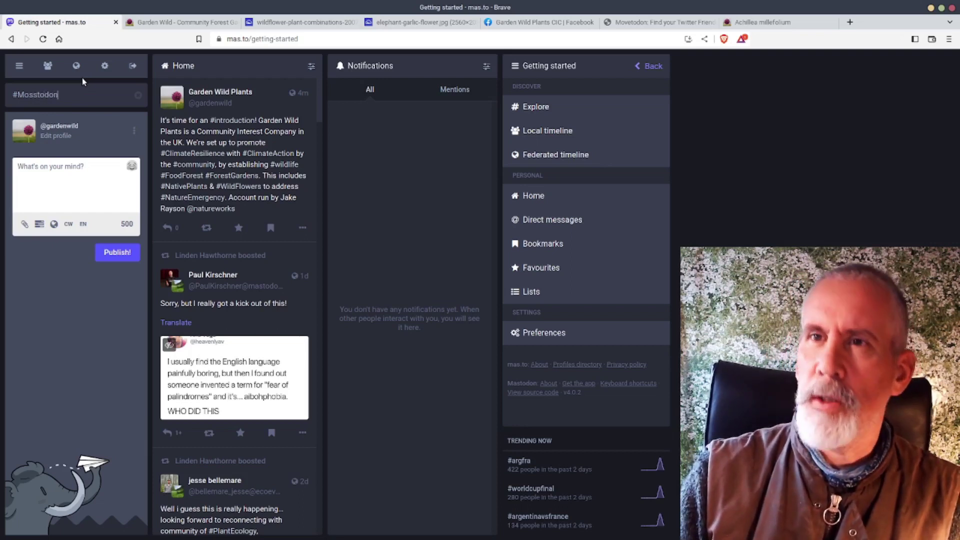
pyautogui.press('Return')
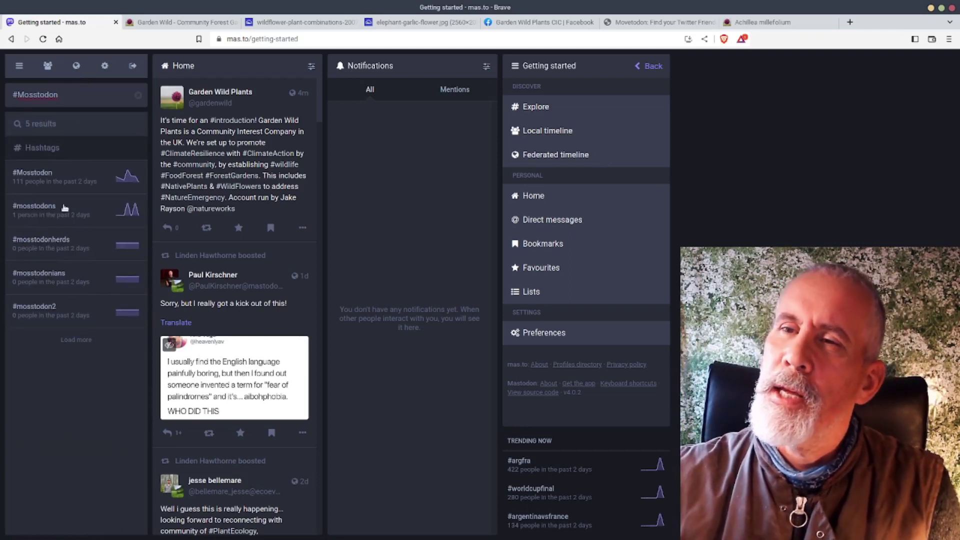
pyautogui.click(23, 181)
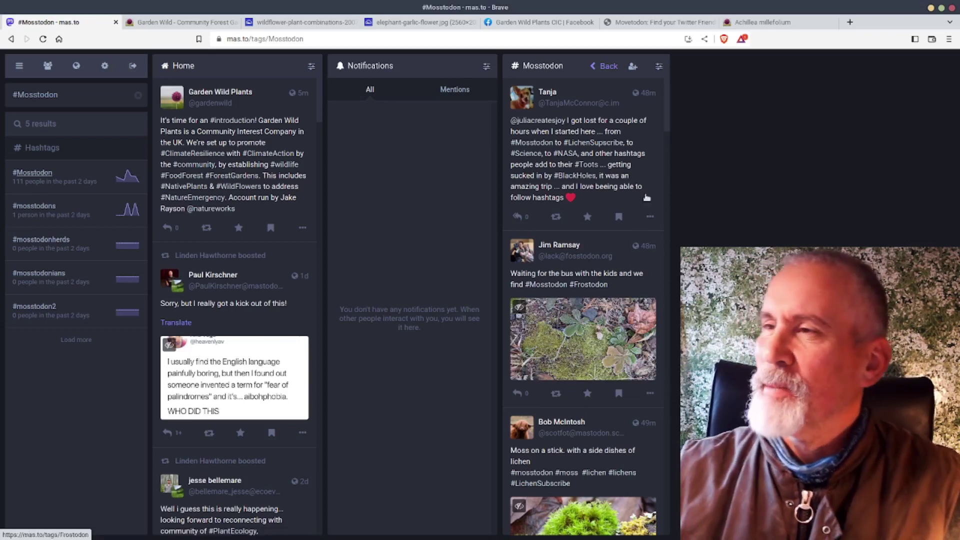
pyautogui.click(659, 67)
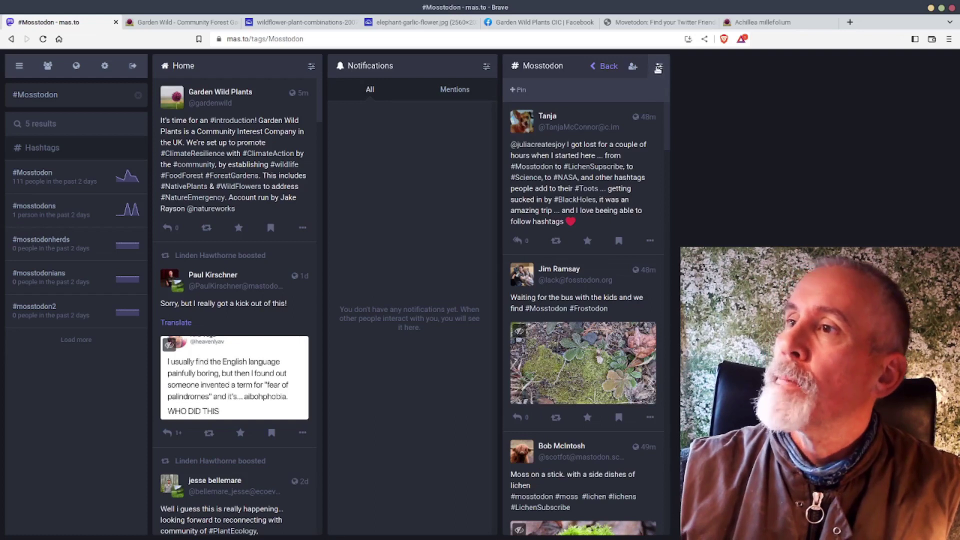
pyautogui.click(520, 90)
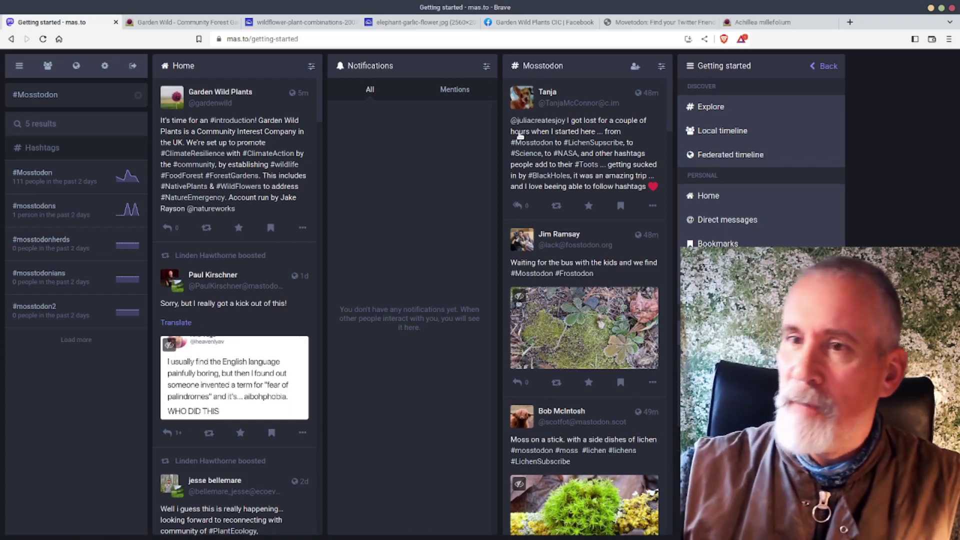
# Search #LichenSubscribe, open its hashtag timeline as a column, and pin it.
pyautogui.click(138, 95)
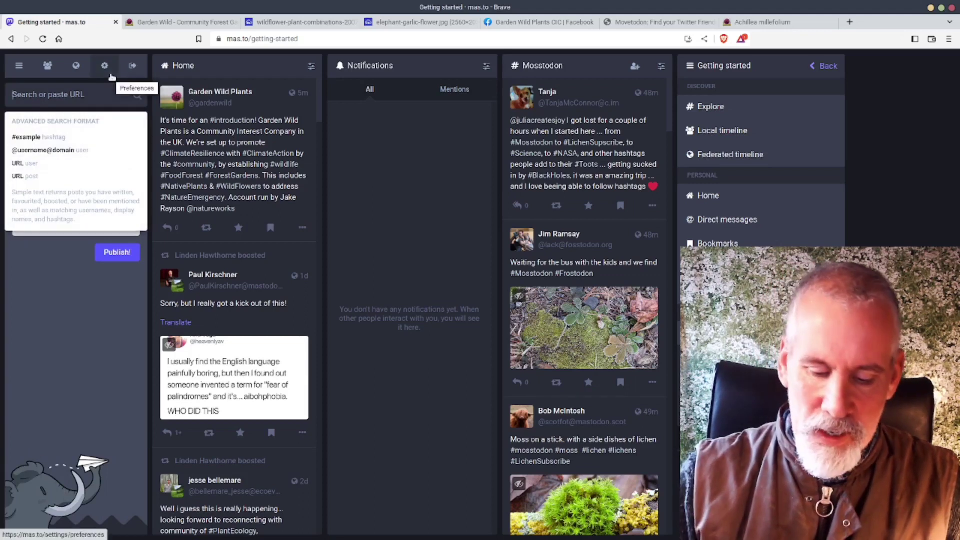
pyautogui.write('#LichenSubscribe')
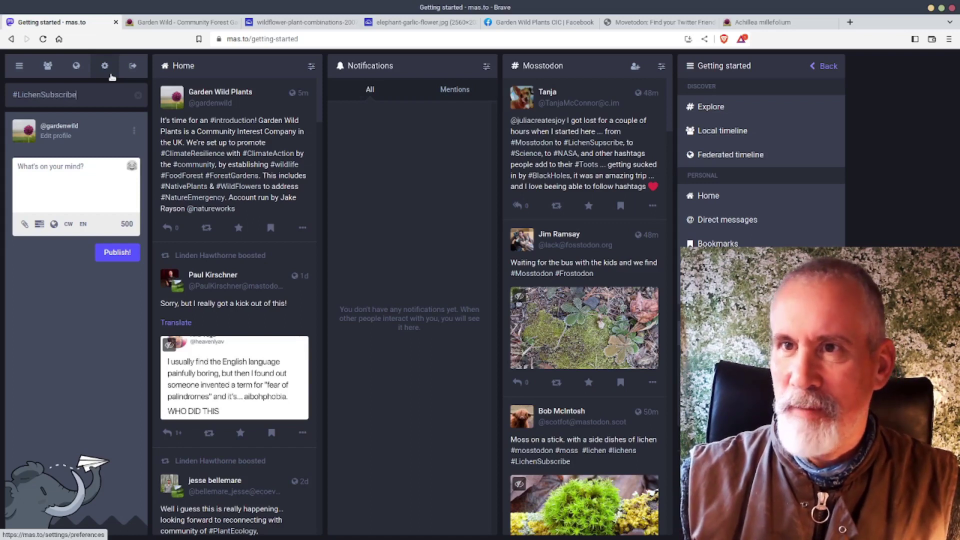
pyautogui.press('Return')
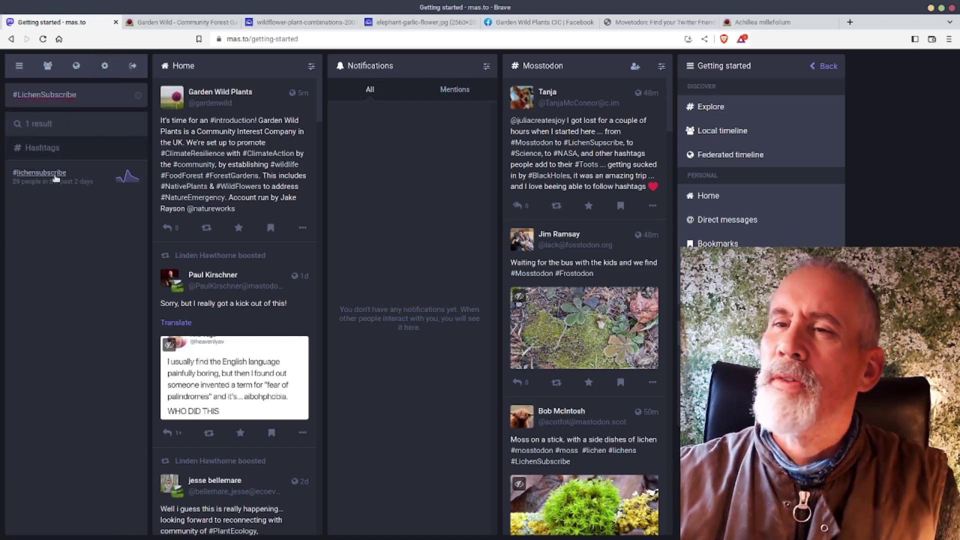
pyautogui.click(40, 173)
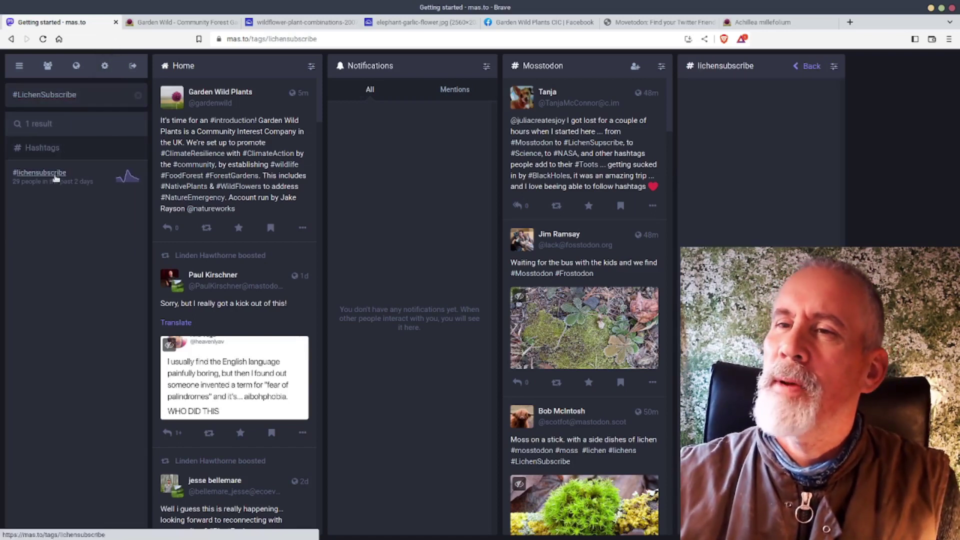
pyautogui.click(827, 67)
pyautogui.click(690, 91)
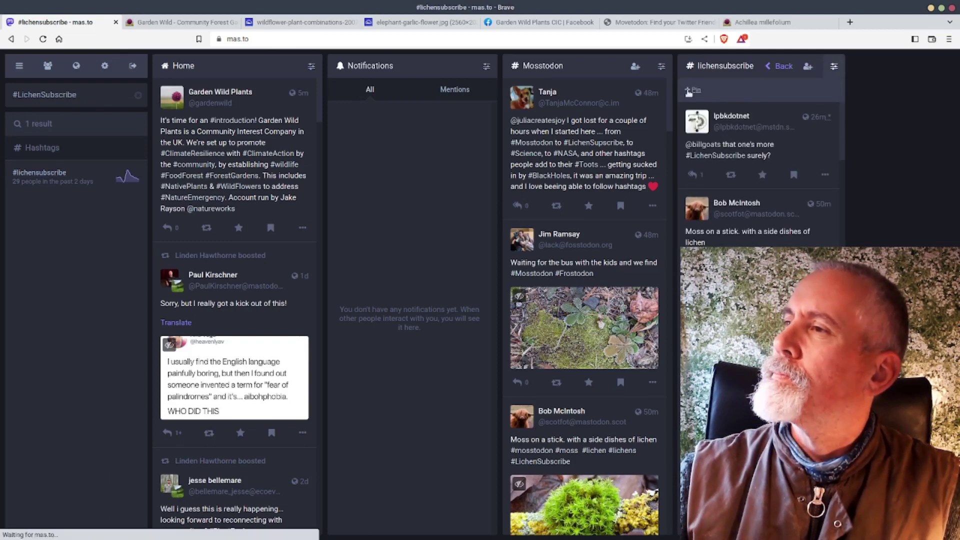
# Search #ForestGarden, open its hashtag column, and pin it to the deck.
pyautogui.click(138, 95)
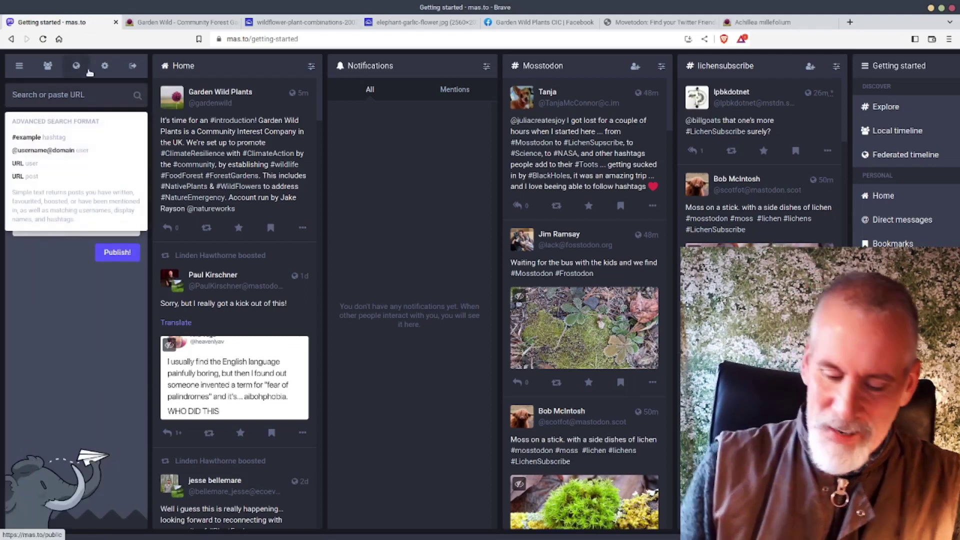
pyautogui.write('#ForestGarden')
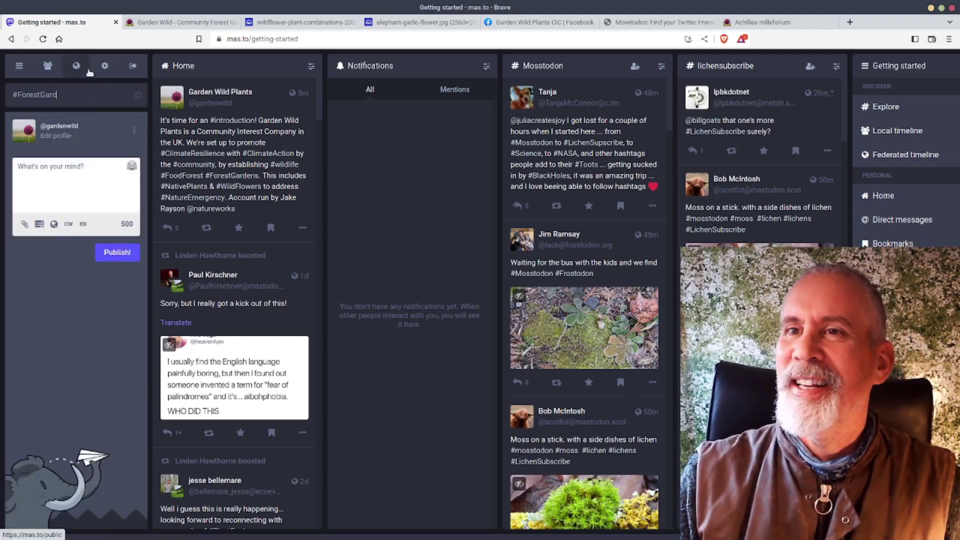
pyautogui.press('Return')
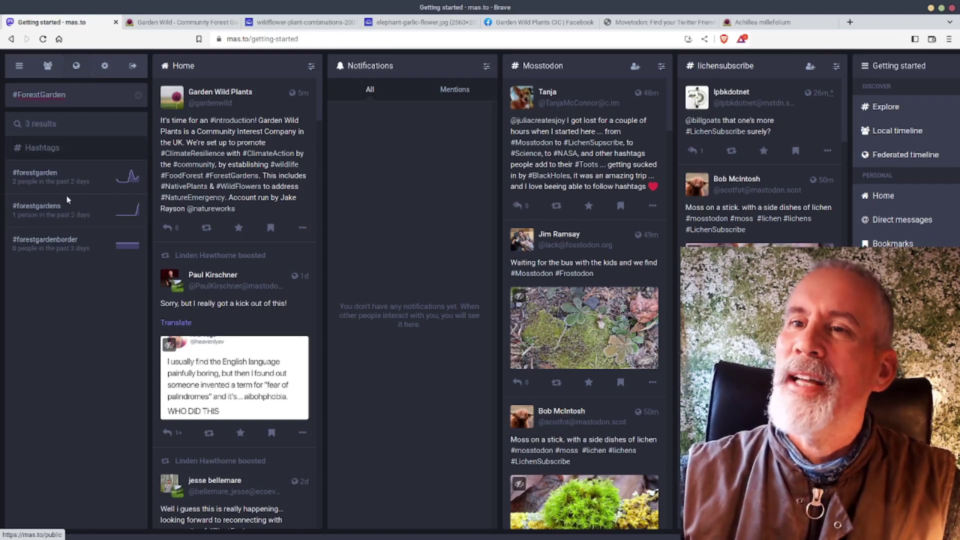
pyautogui.click(30, 173)
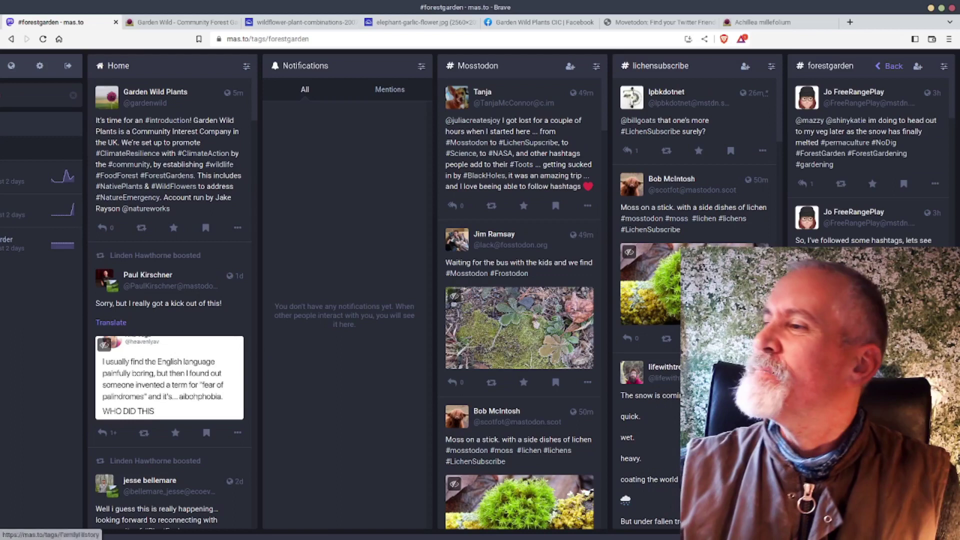
pyautogui.scroll(-5, 868, 160)
pyautogui.scroll(5, 870, 160)
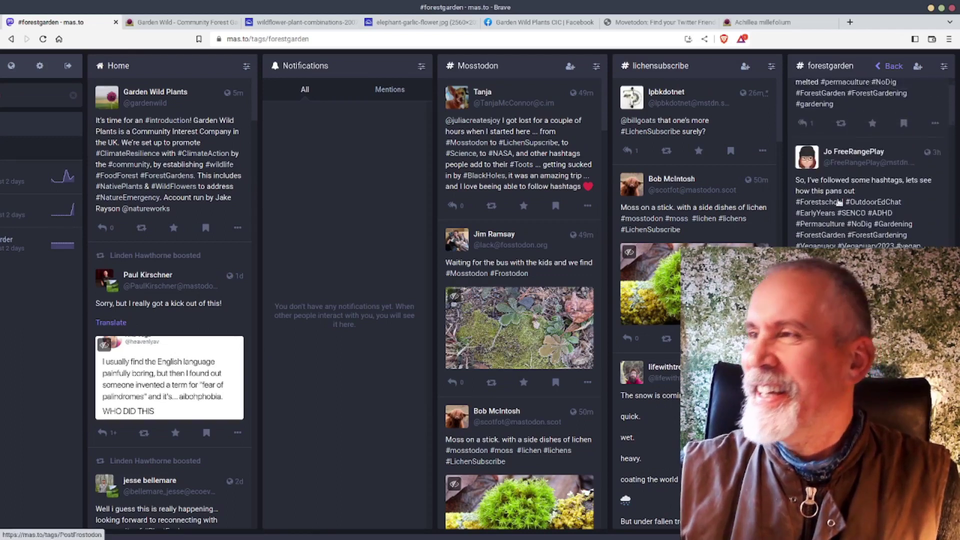
pyautogui.click(944, 67)
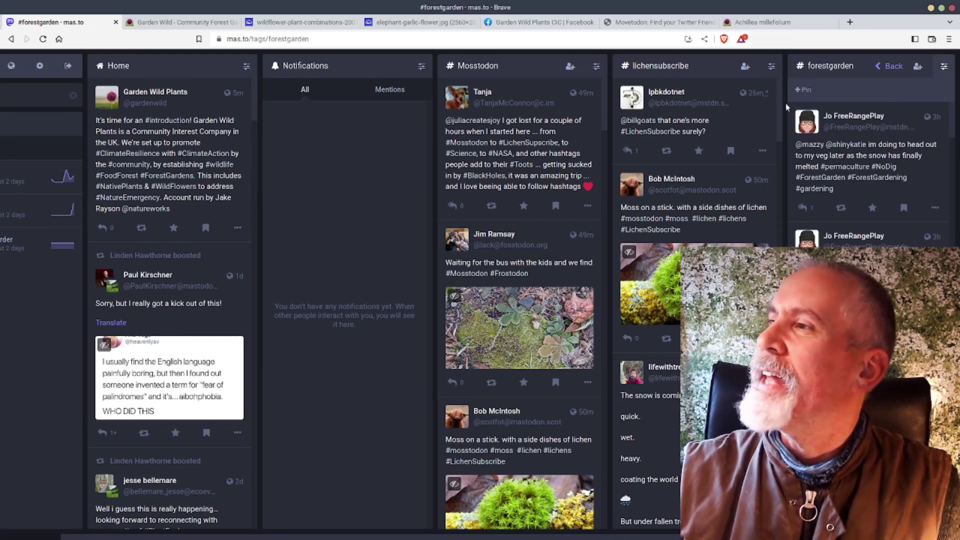
pyautogui.click(888, 66)
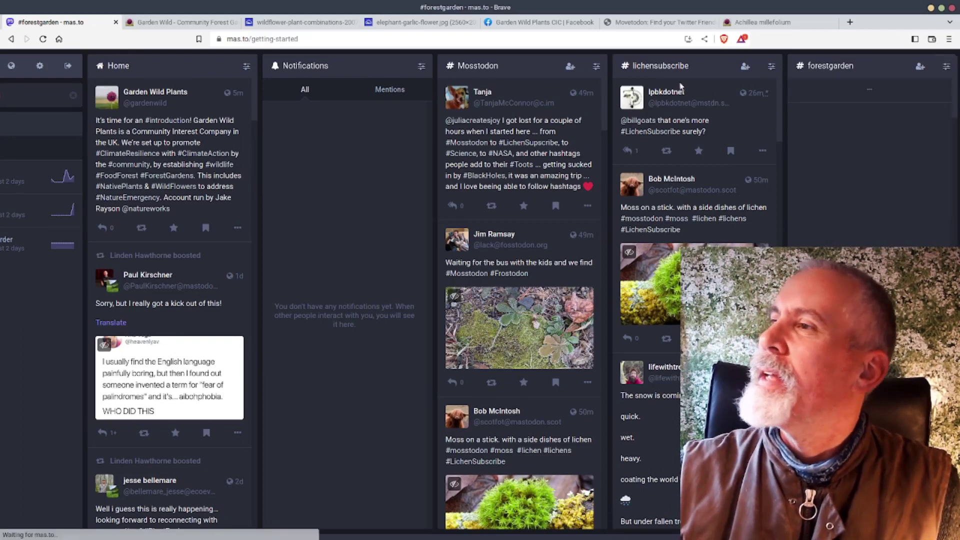
# Move the lichensubscribe column one place left and back, then bring up the mastodon.md notes.
pyautogui.click(772, 66)
pyautogui.click(757, 131)
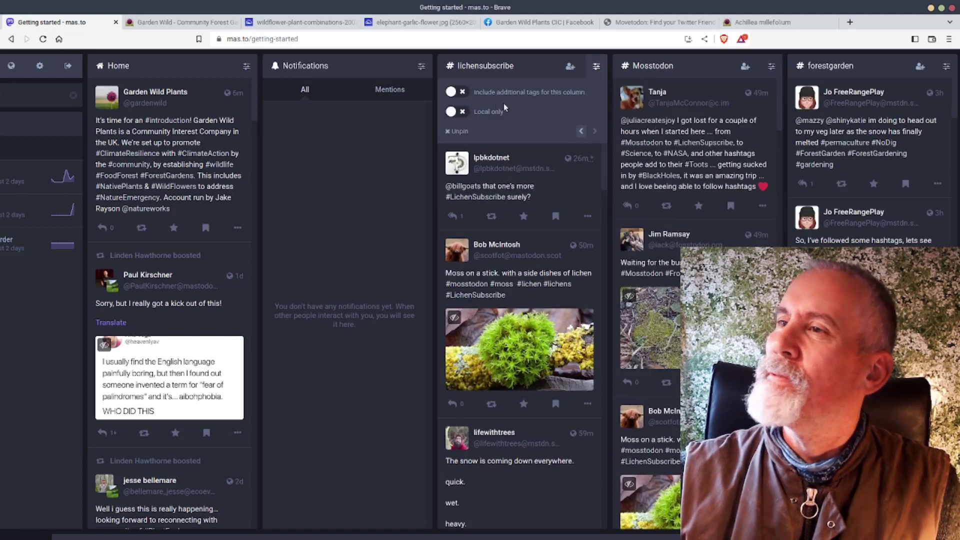
pyautogui.click(595, 131)
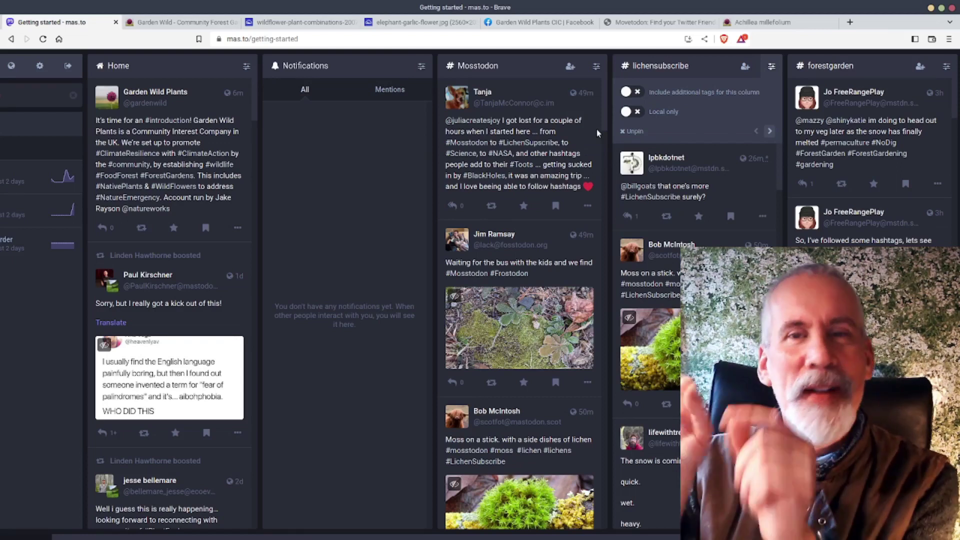
pyautogui.hotkey('alt', 'Tab')
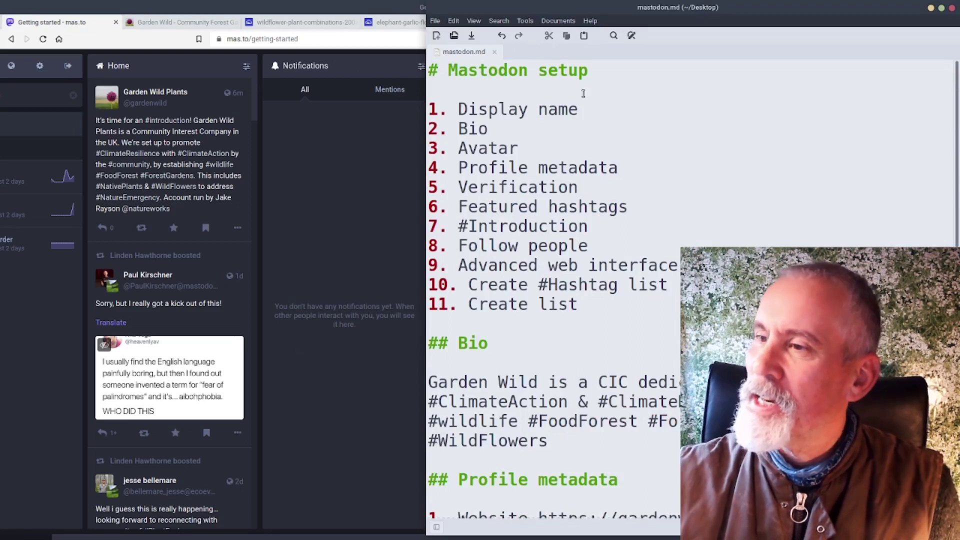
# Read through the numbered checklist in mastodon.md, then bring the Brave window with the Mastodon deck back to front.
pyautogui.scroll(-2, 649, 248)
pyautogui.scroll(3, 647, 247)
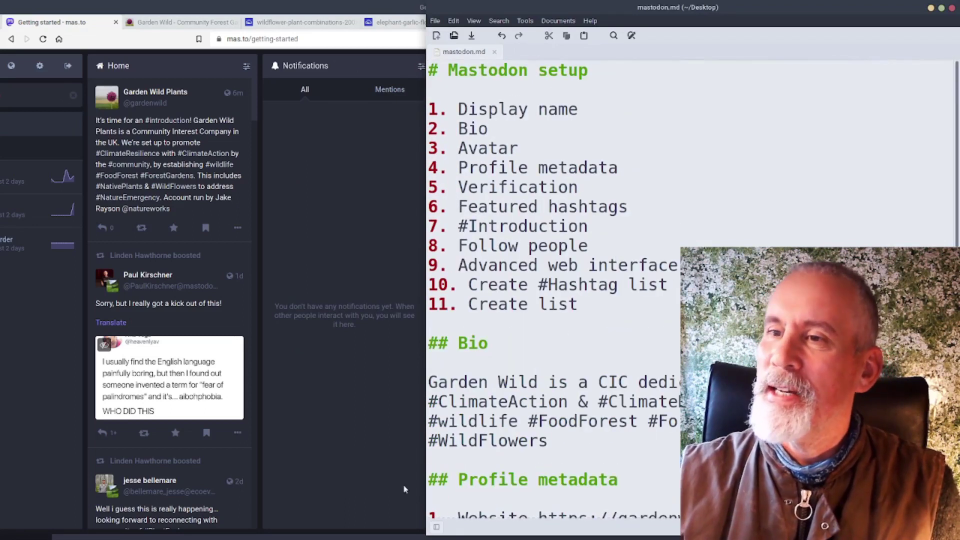
pyautogui.click(328, 424)
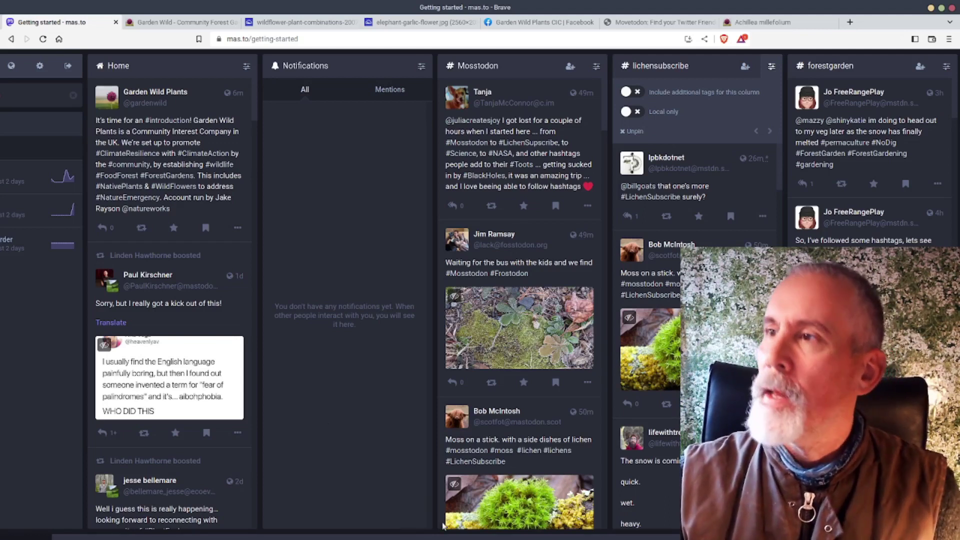
# From the Lists page in Getting started, add a new list titled A-list.
pyautogui.hscroll(3, 431, 537)
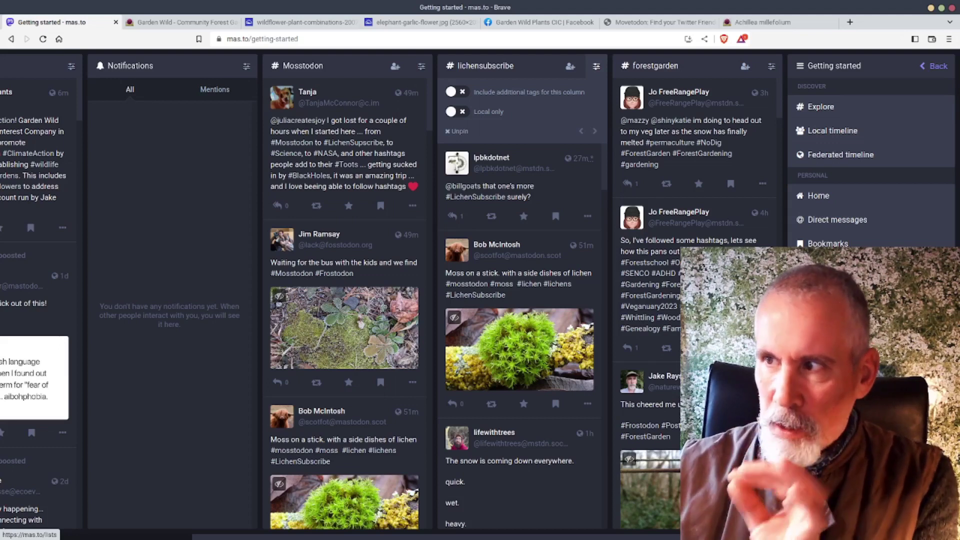
pyautogui.click(825, 291)
pyautogui.click(845, 95)
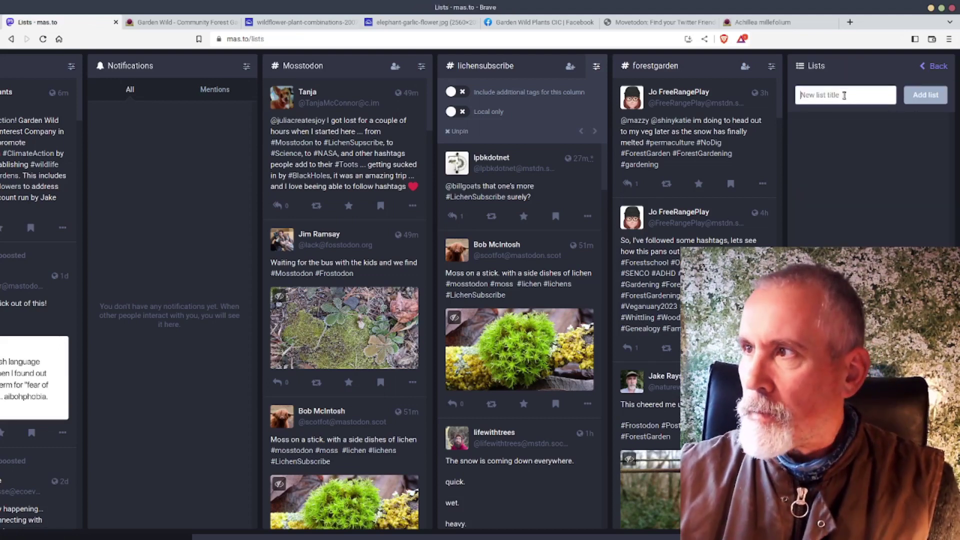
pyautogui.write('All')
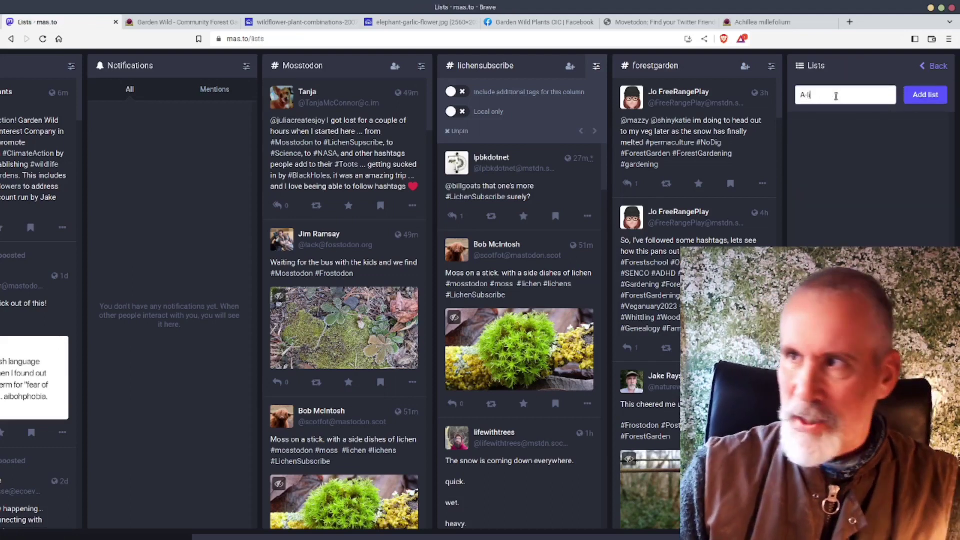
pyautogui.click(927, 96)
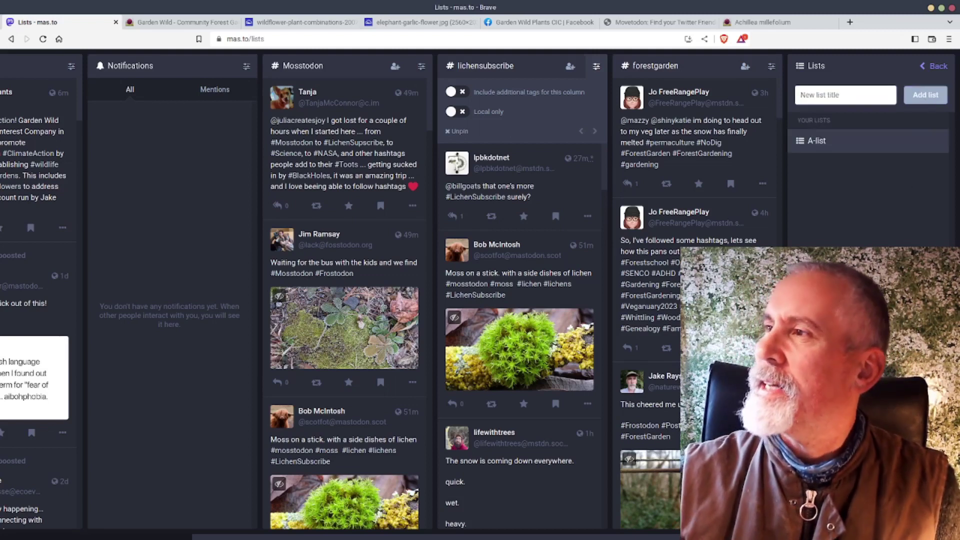
# Add an account from Garden Wild Plants' Following list to the A-list, then return to that profile.
pyautogui.hotkey('alt', 'Left')
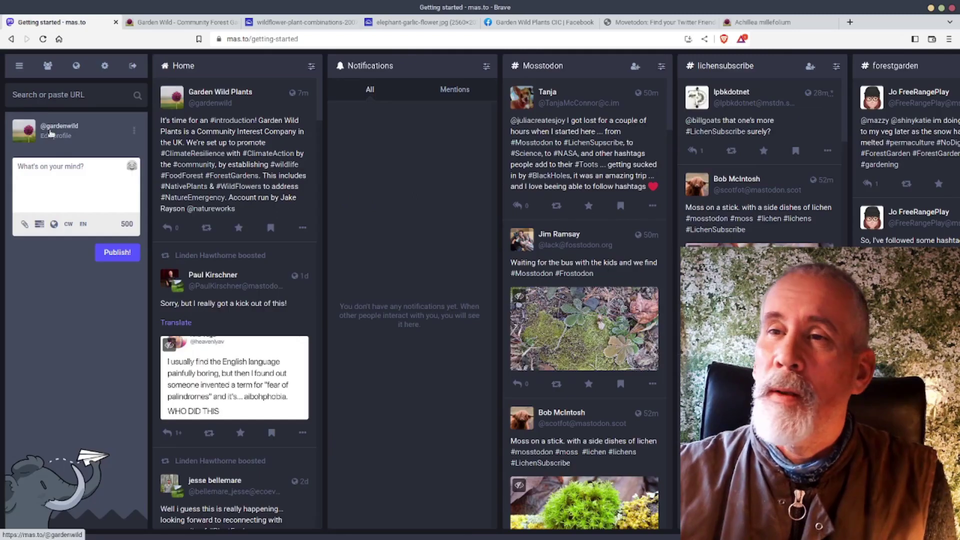
pyautogui.click(58, 133)
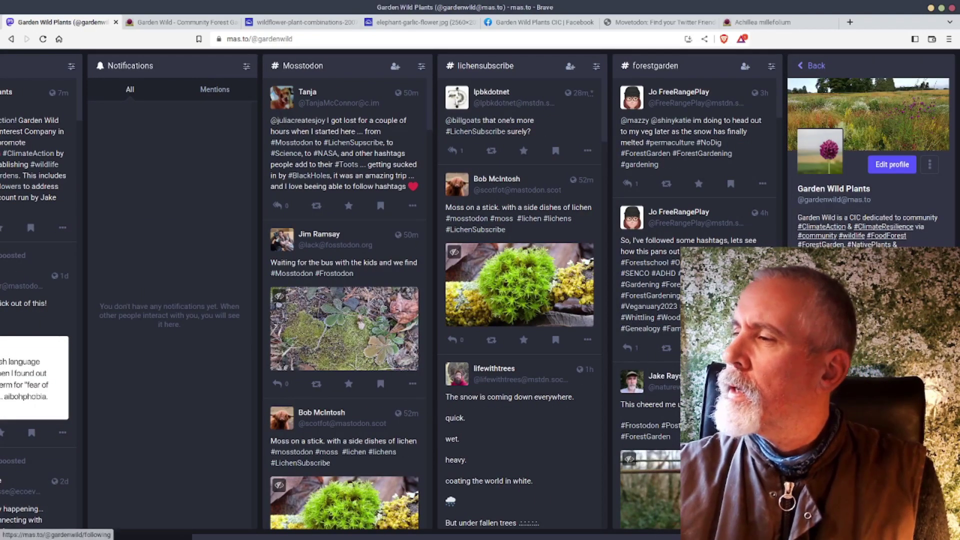
pyautogui.click(870, 320)
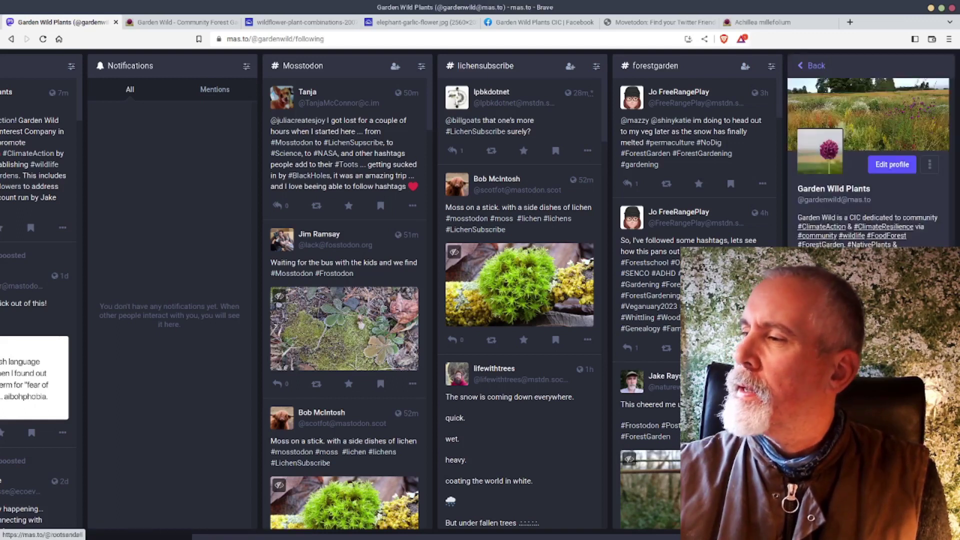
pyautogui.click(871, 351)
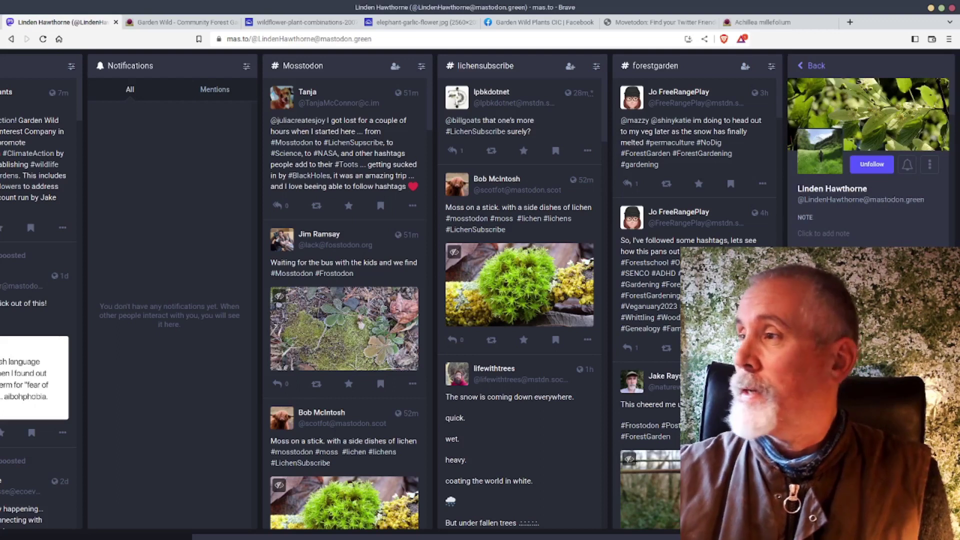
pyautogui.click(930, 165)
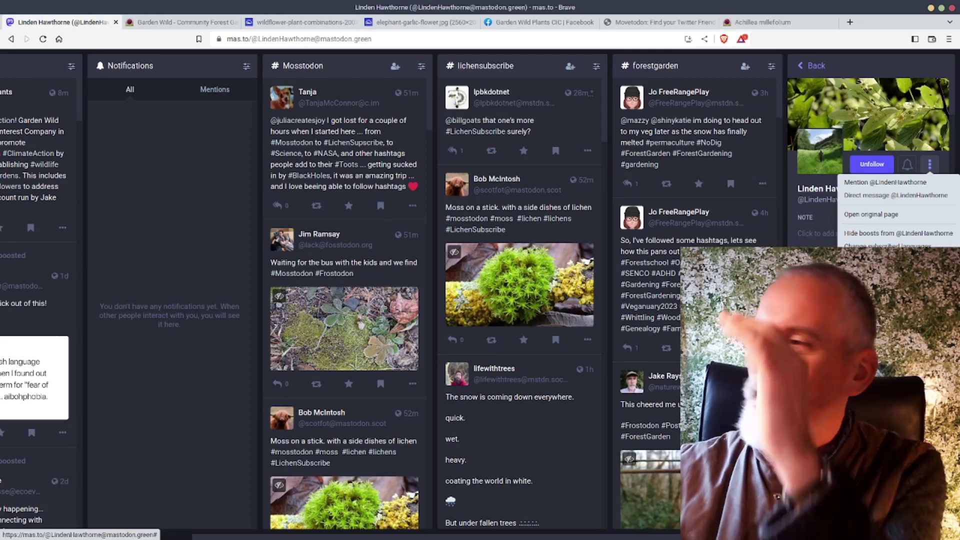
pyautogui.click(890, 272)
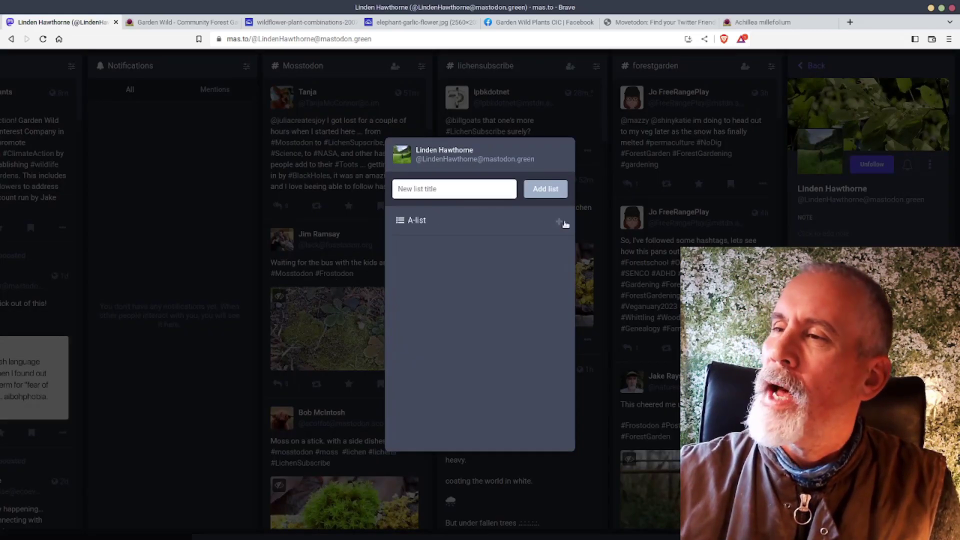
pyautogui.click(627, 220)
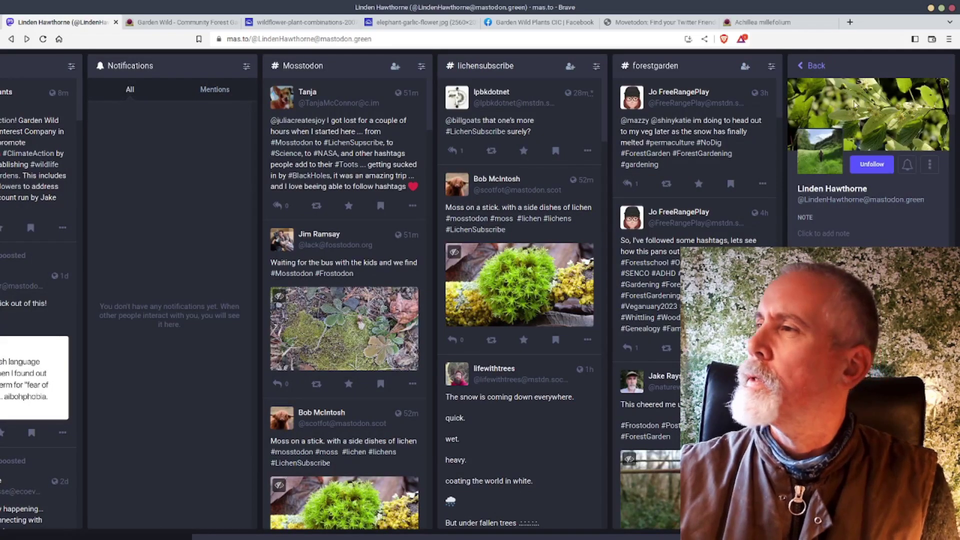
pyautogui.click(812, 65)
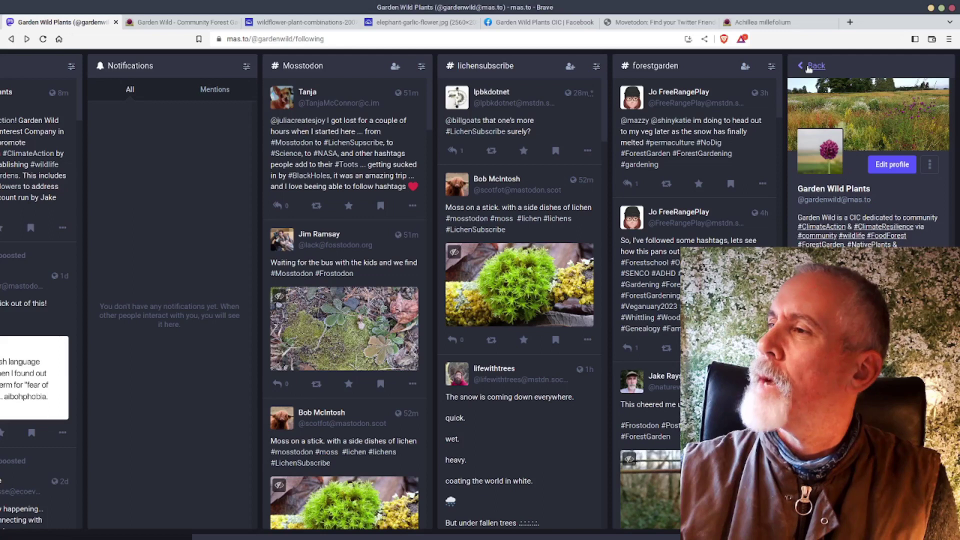
# Open the A-list timeline from Lists and pin it as a column on the deck.
pyautogui.click(813, 65)
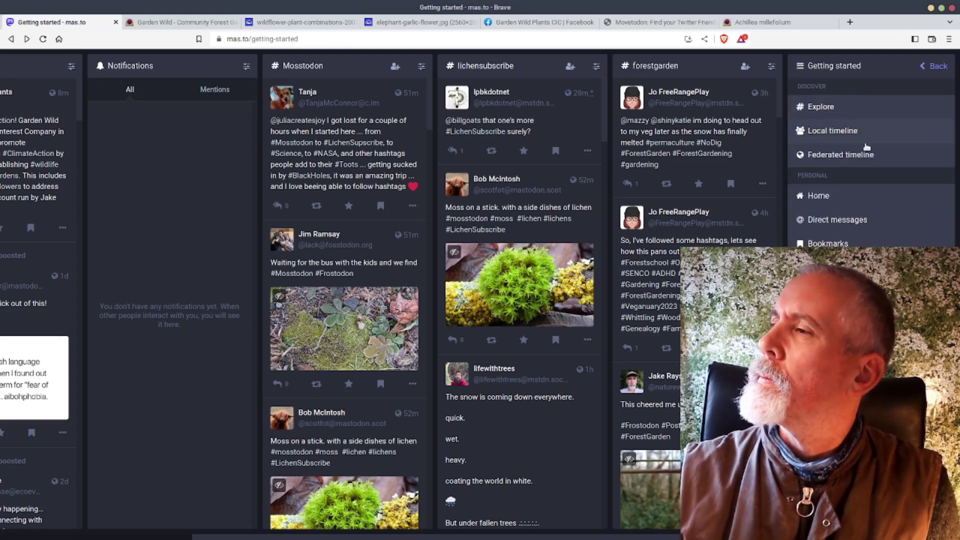
pyautogui.click(830, 292)
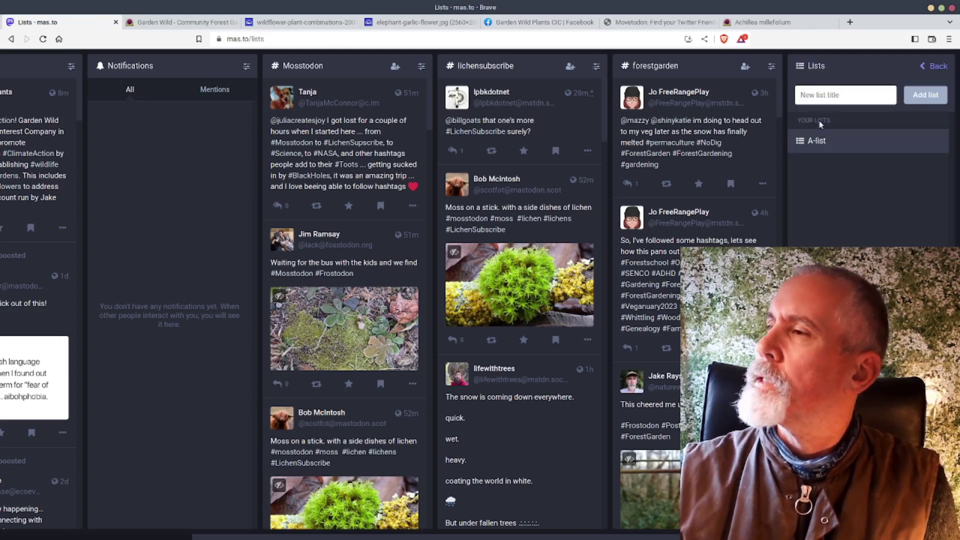
pyautogui.click(811, 141)
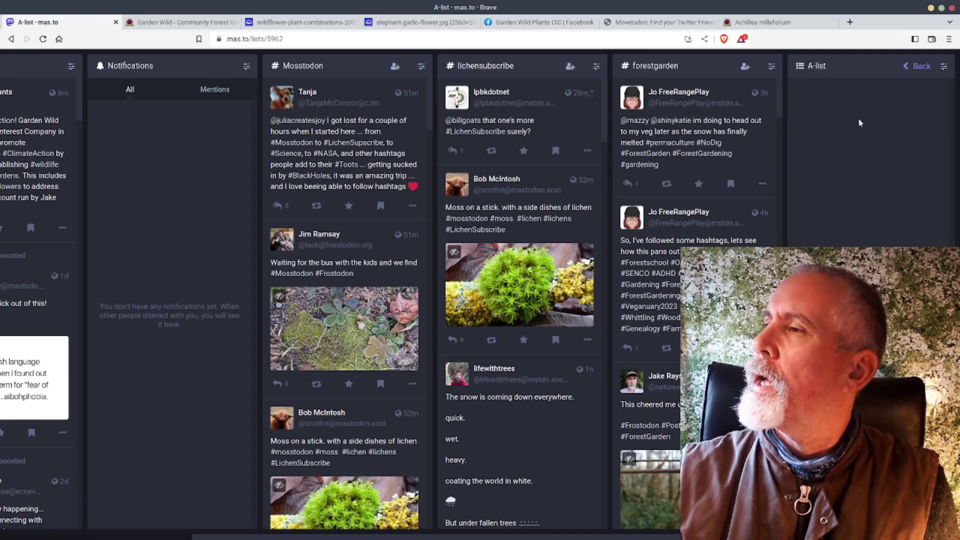
pyautogui.click(944, 66)
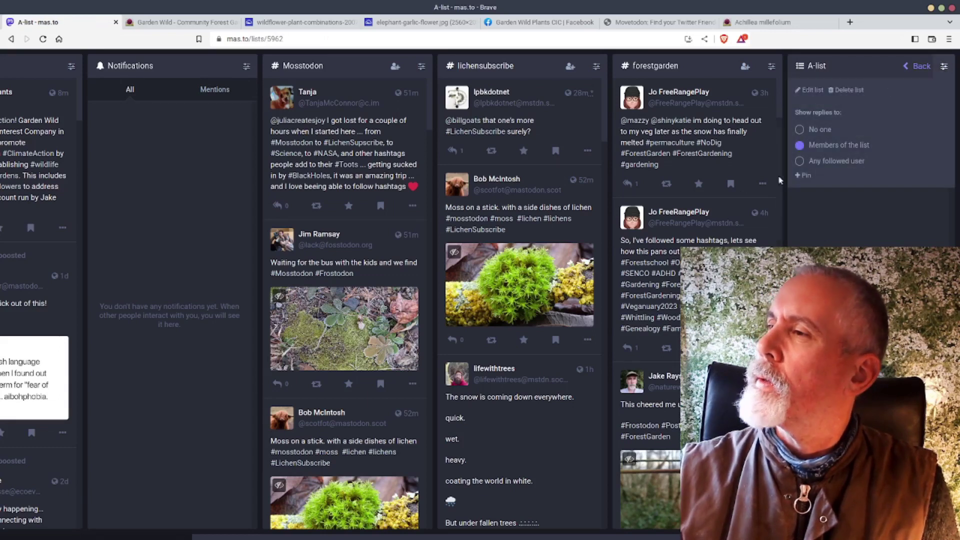
pyautogui.click(802, 175)
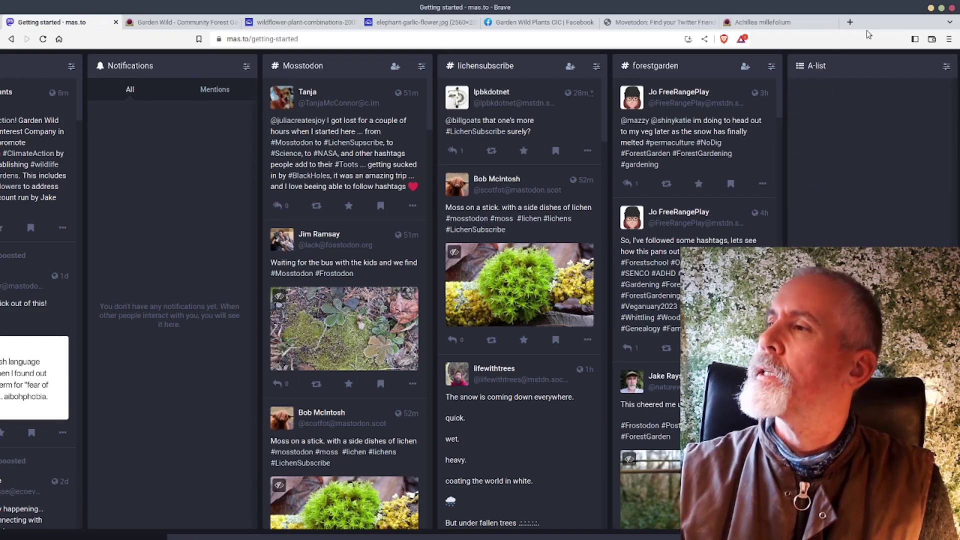